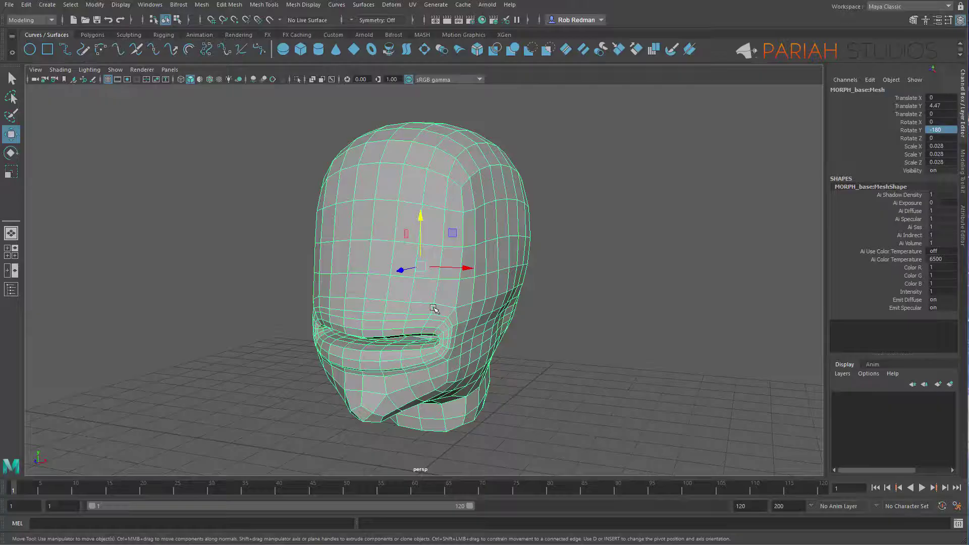
{"action": "left_click_drag", "start_coordinate": [422, 296], "coordinate": [386, 296], "text": "alt"}
{"action": "middle_click_drag", "start_coordinate": [387, 296], "coordinate": [400, 287], "text": "alt"}
{"action": "left_click_drag", "start_coordinate": [424, 305], "coordinate": [409, 289], "text": "alt"}
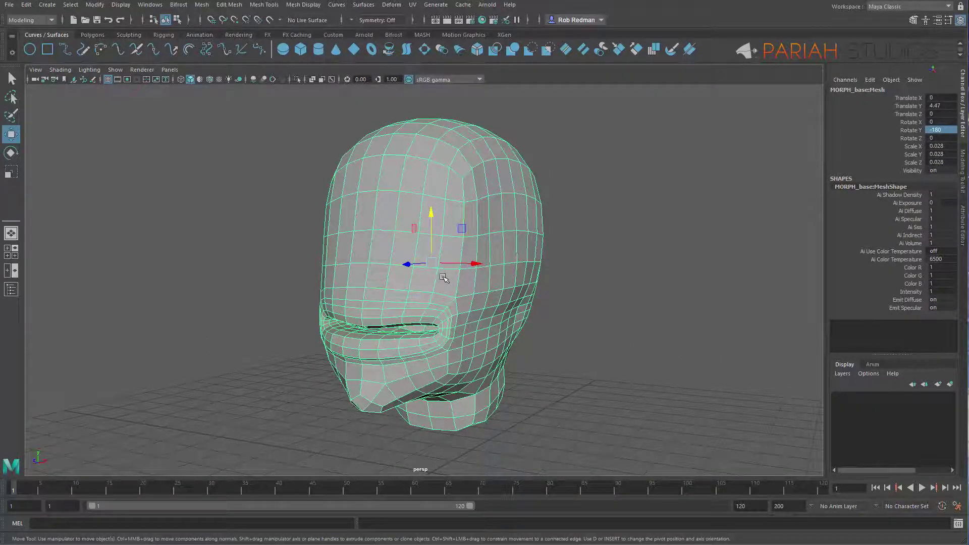
{"action": "left_click_drag", "start_coordinate": [443, 279], "coordinate": [445, 354], "text": "alt"}
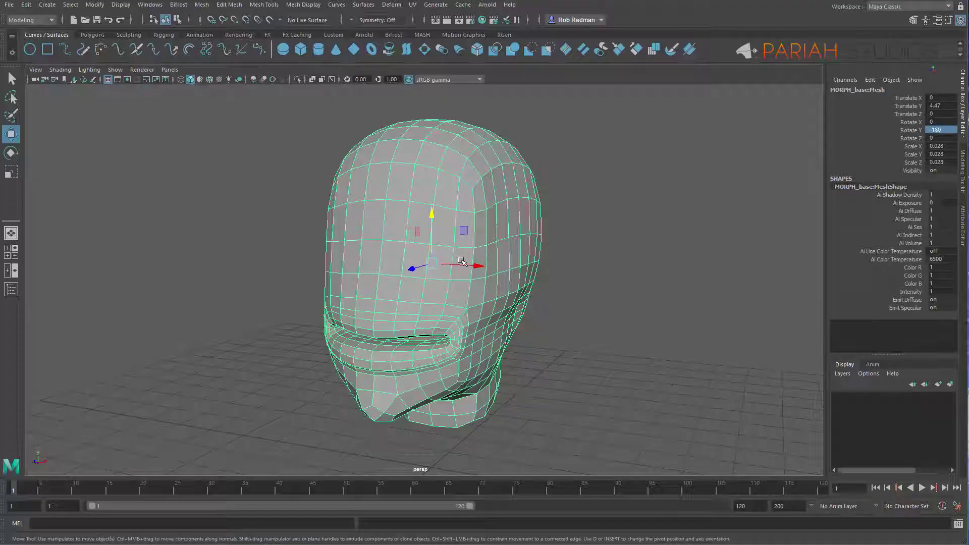
{"action": "mouse_move", "coordinate": [442, 289]}
{"action": "left_mouse_down", "text": "alt"}
{"action": "mouse_move", "coordinate": [462, 291]}
{"action": "mouse_move", "coordinate": [426, 290]}
{"action": "mouse_move", "coordinate": [431, 279]}
{"action": "left_mouse_up", "text": "alt"}
{"action": "middle_click_drag", "start_coordinate": [430, 256], "coordinate": [343, 250], "text": "alt"}
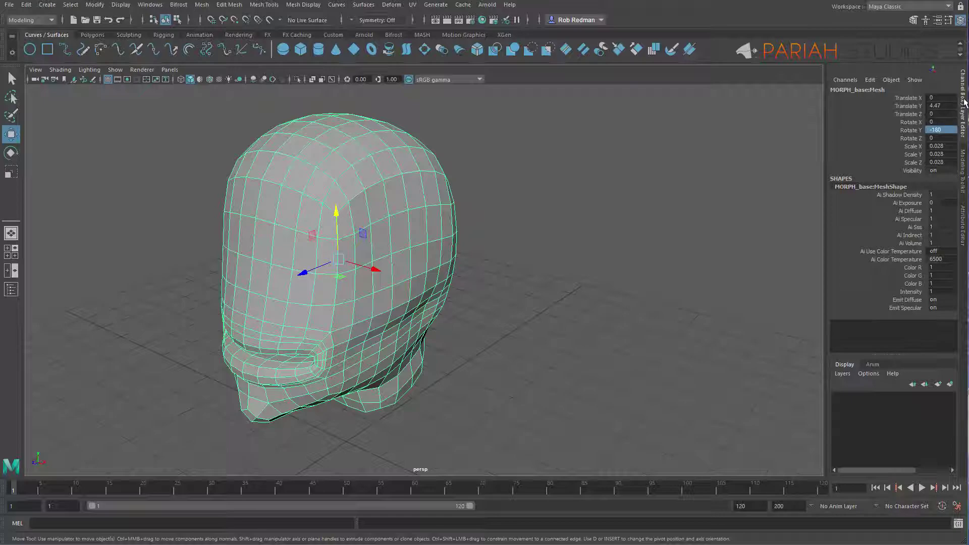
{"action": "left_click", "coordinate": [965, 216]}
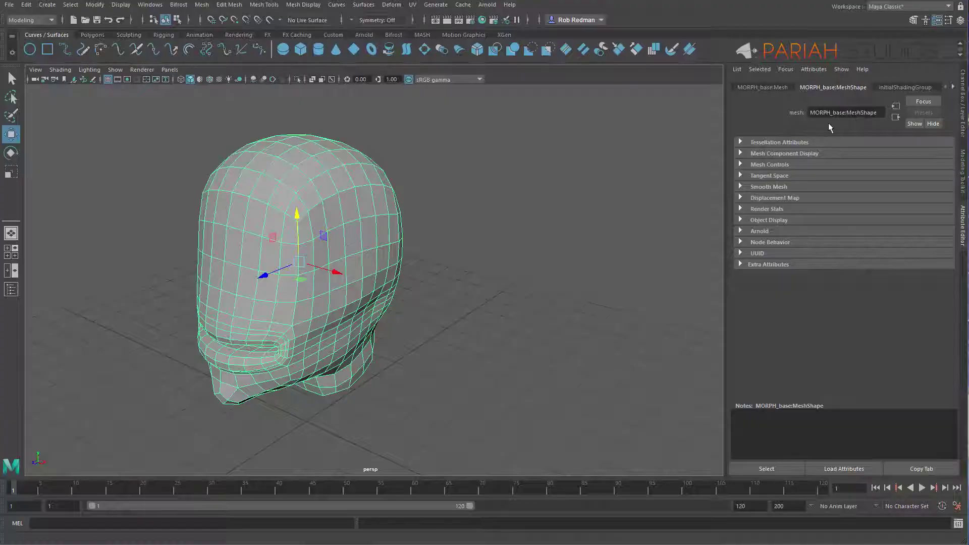
{"action": "left_click", "coordinate": [964, 89]}
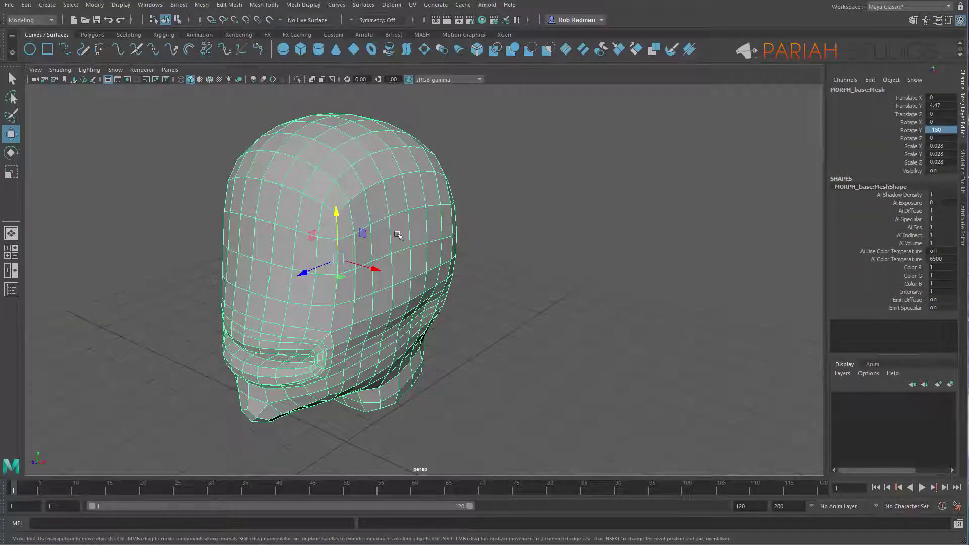
Step: Duplicate the base head mesh and move the copy sideways along X to about 5.22
{"action": "key", "text": "ctrl+d"}
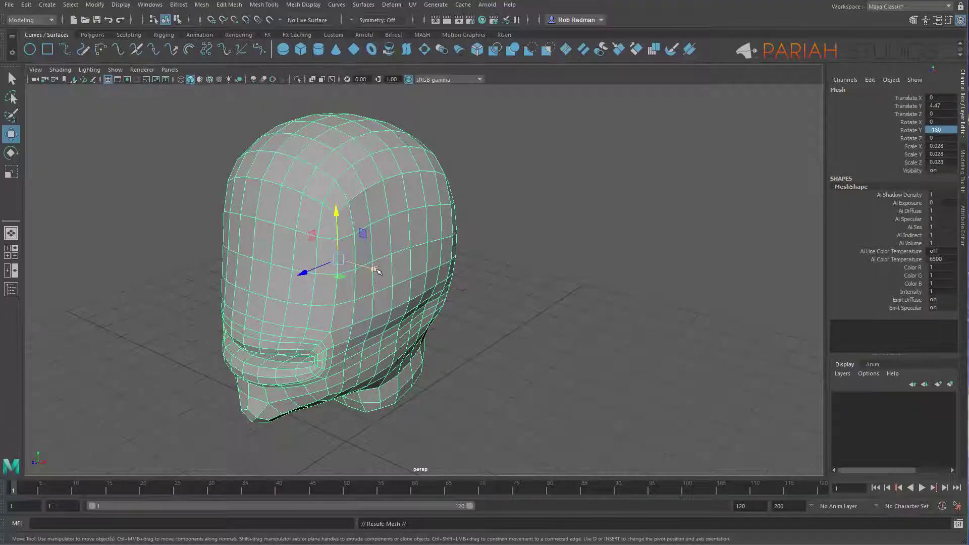
{"action": "left_click_drag", "start_coordinate": [376, 271], "coordinate": [625, 315], "text": "shift"}
{"action": "right_click_drag", "start_coordinate": [547, 279], "coordinate": [423, 313], "text": "alt"}
{"action": "left_click_drag", "start_coordinate": [500, 309], "coordinate": [586, 233], "text": "alt"}
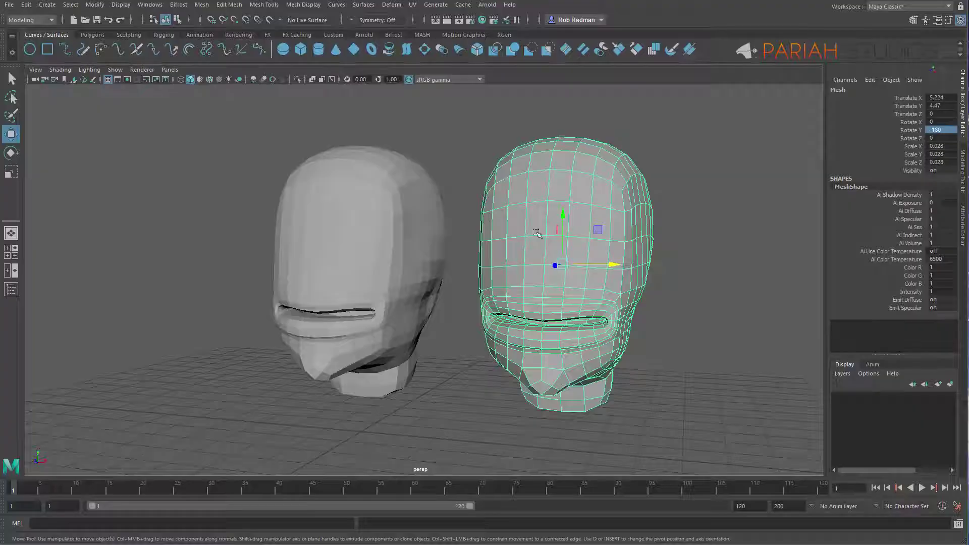
{"action": "middle_click_drag", "start_coordinate": [523, 264], "coordinate": [479, 251], "text": "alt"}
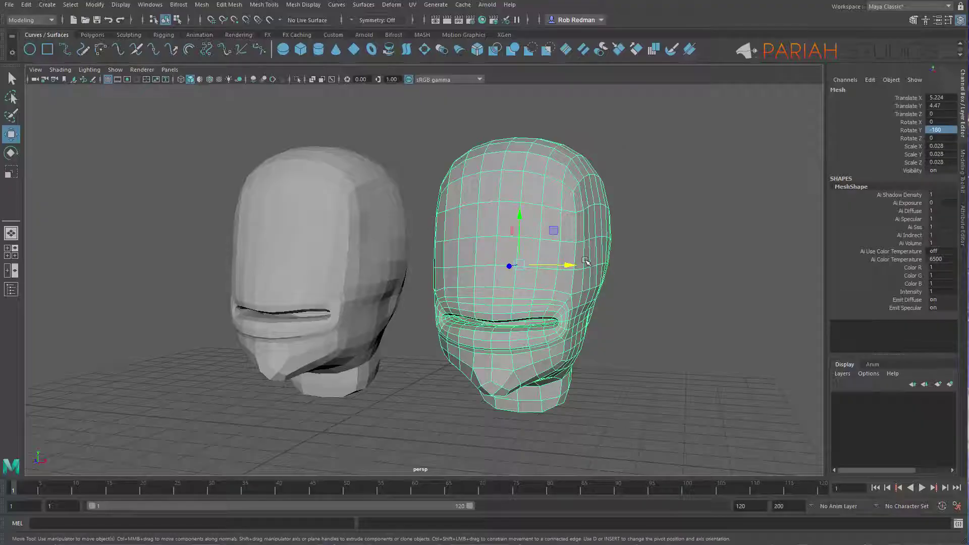
Step: Duplicate the original head again and move this second copy along X to about 9.72, beyond the first copy
{"action": "left_click", "coordinate": [376, 242]}
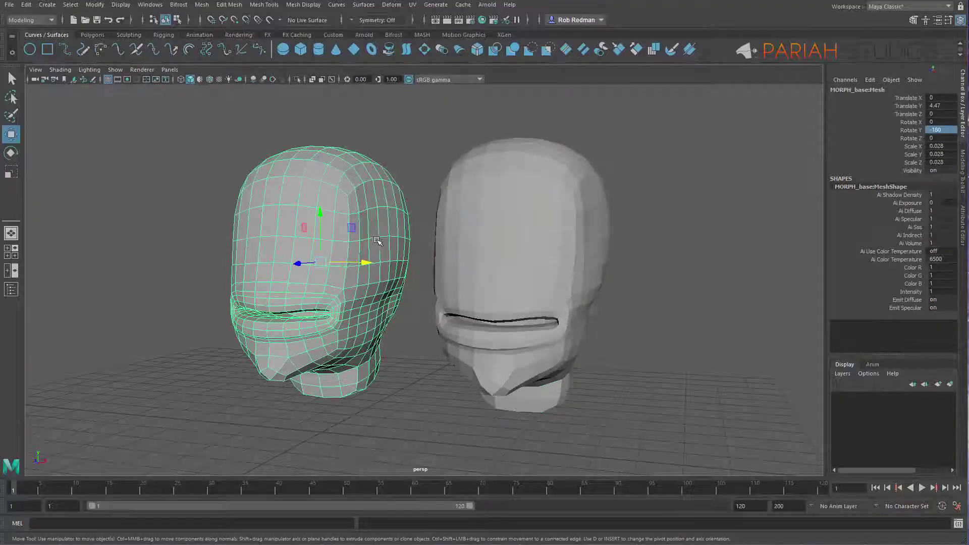
{"action": "key", "text": "ctrl+d"}
{"action": "left_click_drag", "start_coordinate": [368, 262], "coordinate": [786, 257]}
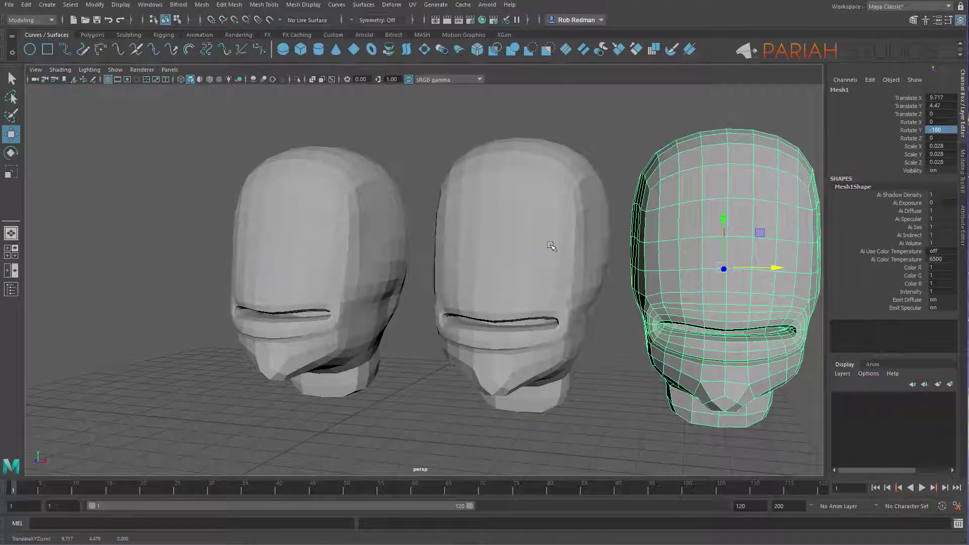
Step: Rename the shape node of the middle head as sneer
{"action": "left_click", "coordinate": [568, 211]}
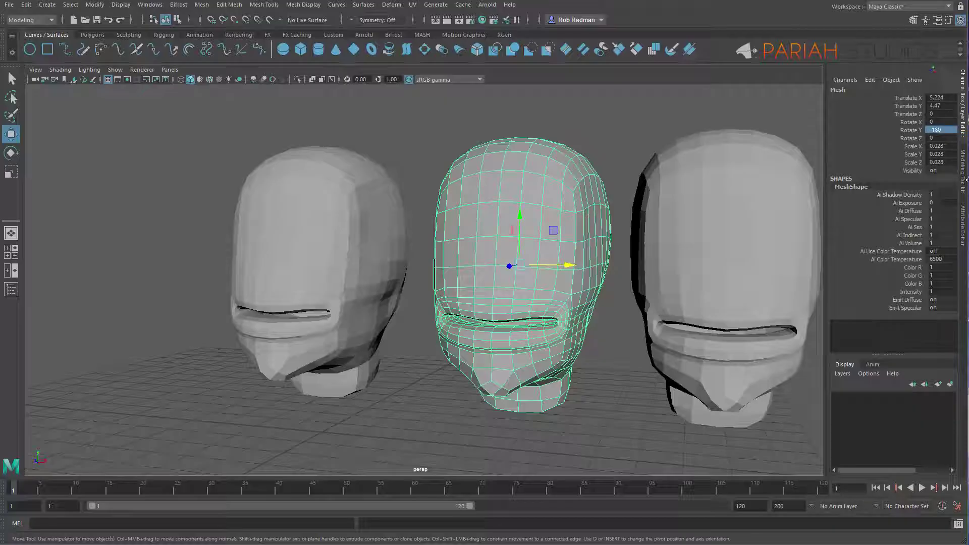
{"action": "left_click", "coordinate": [961, 217]}
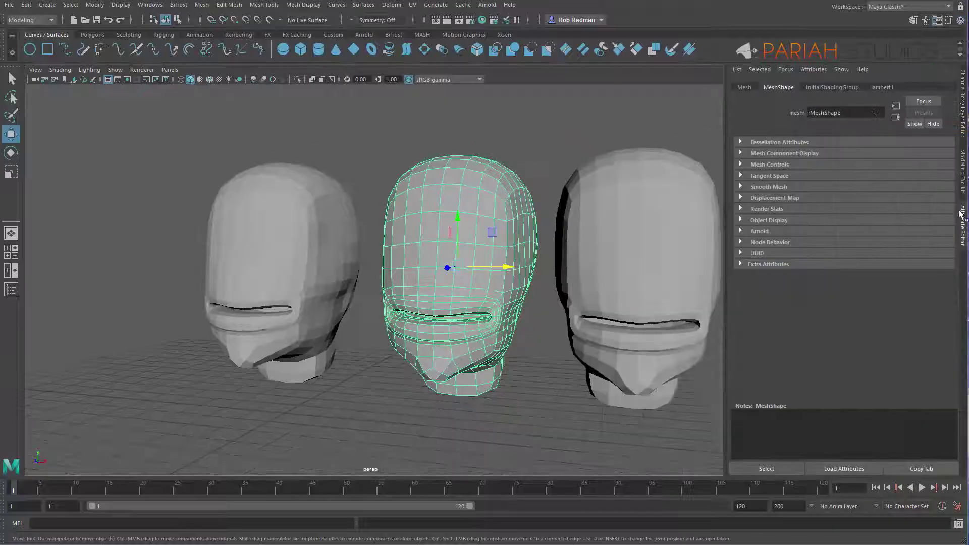
{"action": "double_click", "coordinate": [848, 114]}
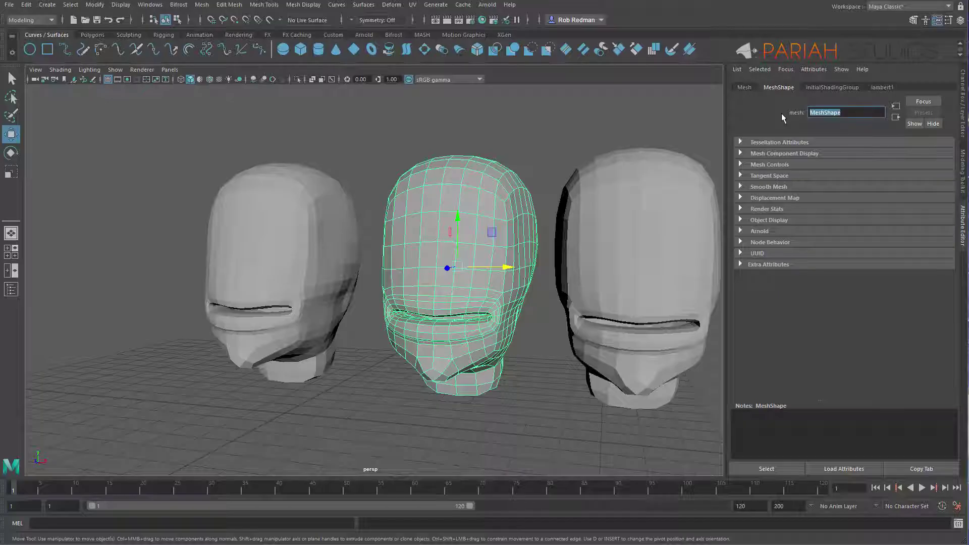
{"action": "type", "text": "sneer"}
{"action": "key", "text": "Return"}
Step: Rename the shape node of the outermost head copy as Grumpy
{"action": "left_click", "coordinate": [637, 200]}
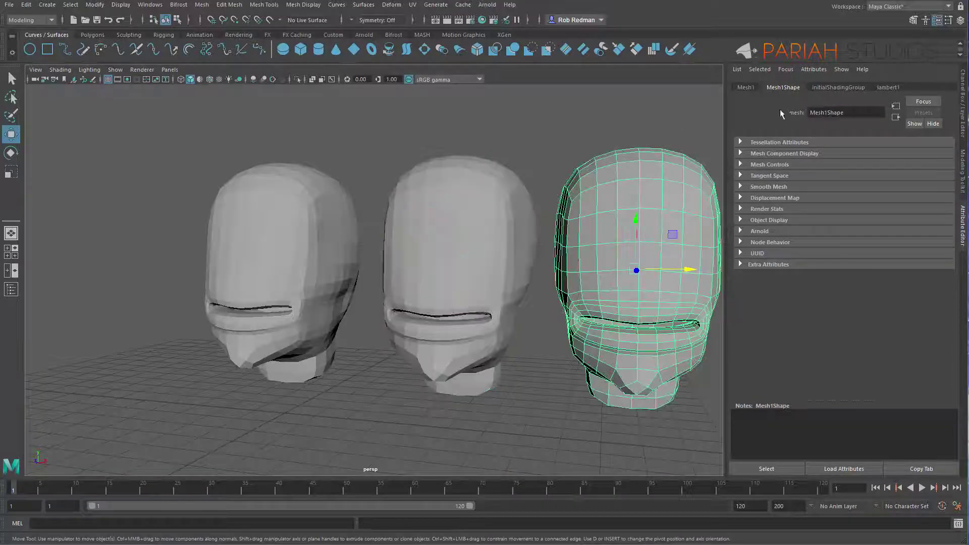
{"action": "left_click_drag", "start_coordinate": [854, 113], "coordinate": [795, 111]}
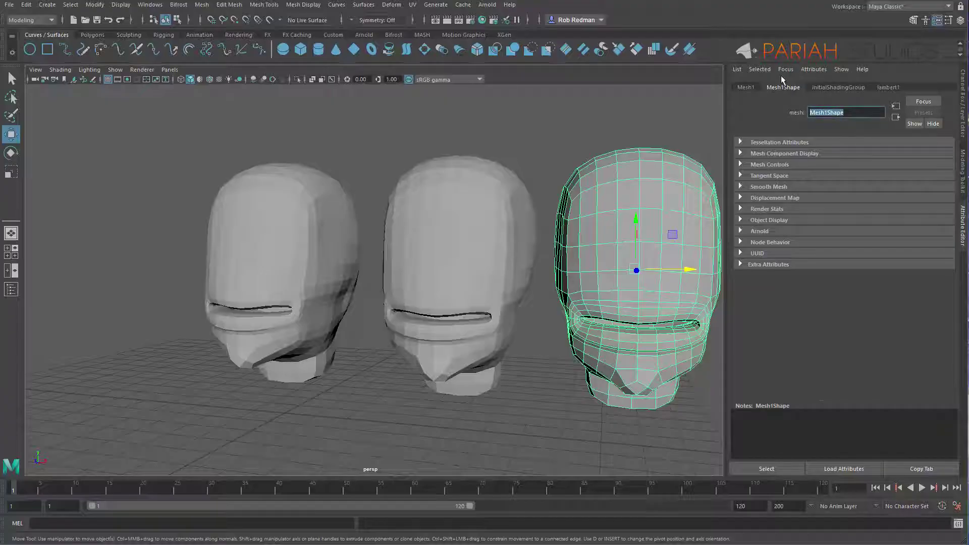
{"action": "type", "text": "Grumpy"}
{"action": "key", "text": "Return"}
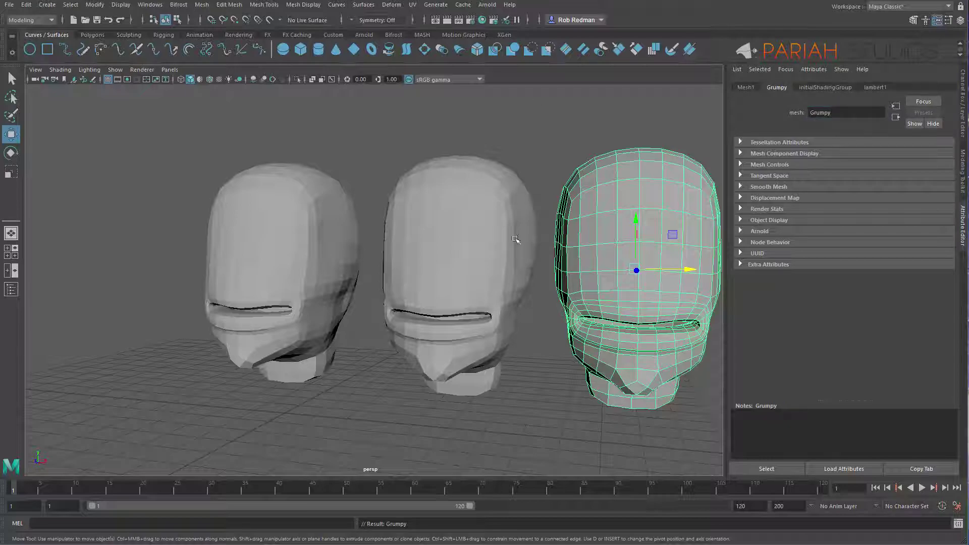
Step: Select the middle sneer head, show the Modeling Toolkit and switch the mesh to vertex selection
{"action": "middle_click_drag", "start_coordinate": [478, 228], "coordinate": [418, 219], "text": "alt"}
{"action": "left_click", "coordinate": [410, 247]}
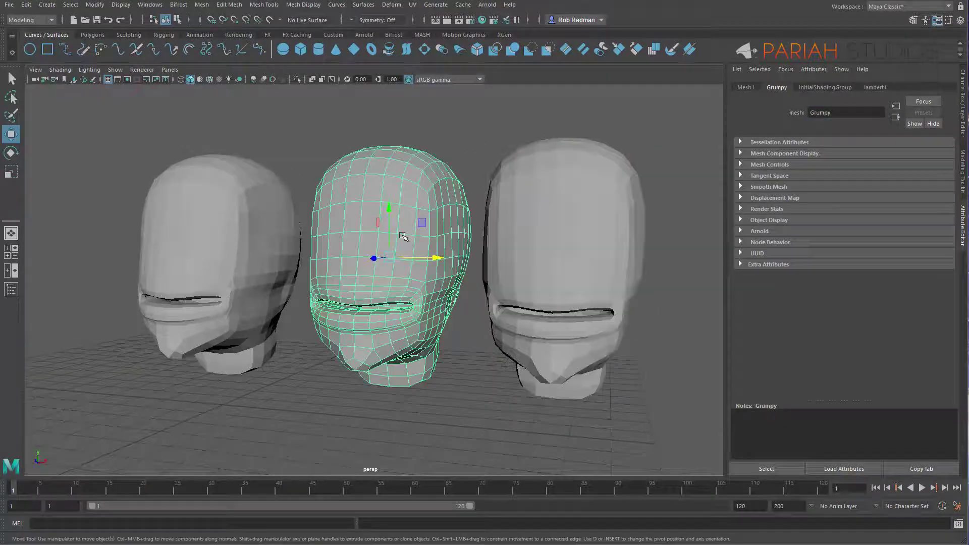
{"action": "right_click_drag", "start_coordinate": [366, 290], "coordinate": [669, 103], "text": "alt"}
{"action": "middle_click_drag", "start_coordinate": [387, 271], "coordinate": [387, 257], "text": "alt"}
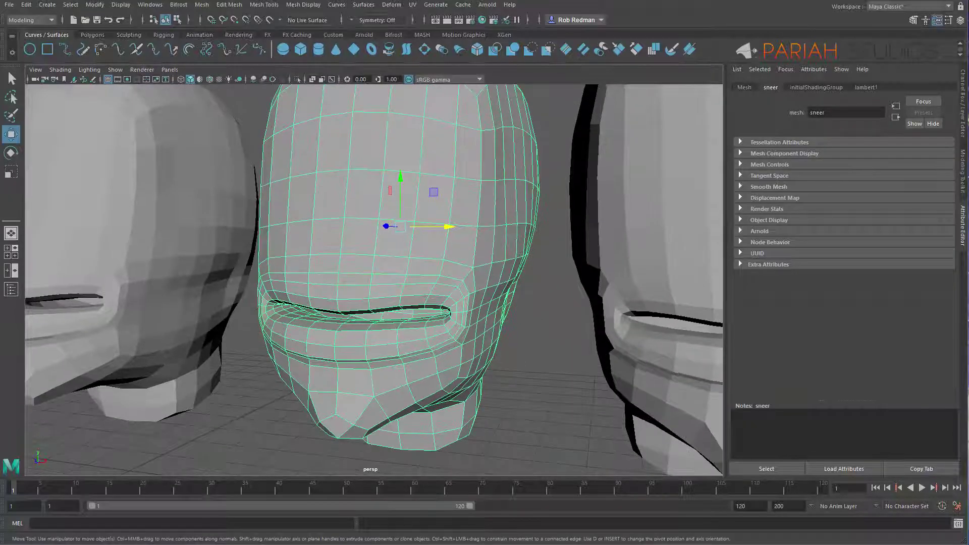
{"action": "left_click", "coordinate": [963, 187]}
{"action": "key", "text": "F9"}
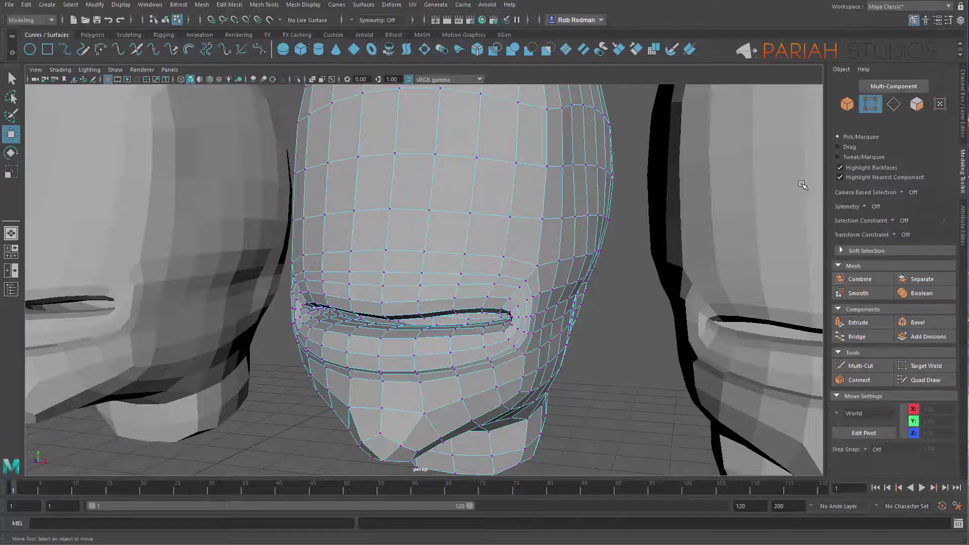
Step: Select the mouth-corner vertex on the sneer head, try moving it inward along X, and undo the move
{"action": "left_click", "coordinate": [454, 298]}
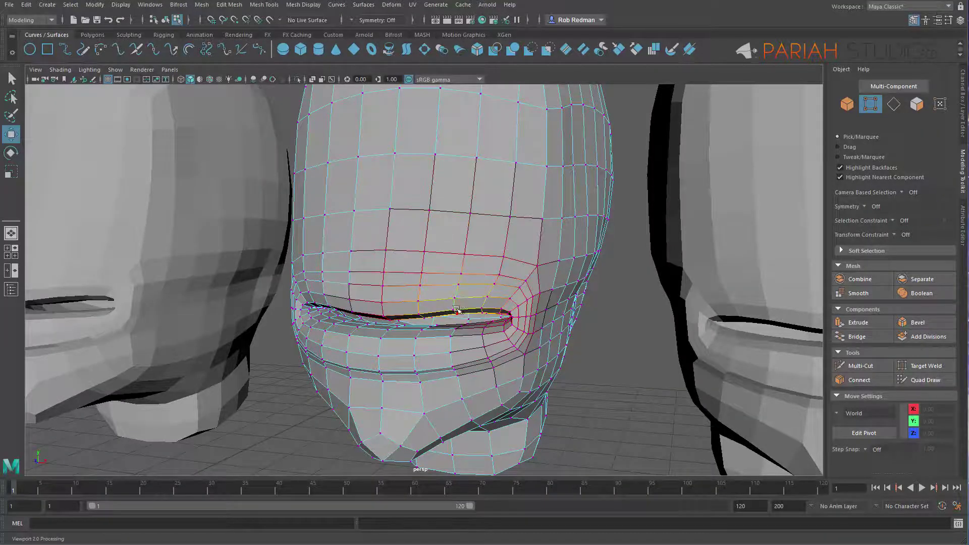
{"action": "left_click", "coordinate": [473, 297]}
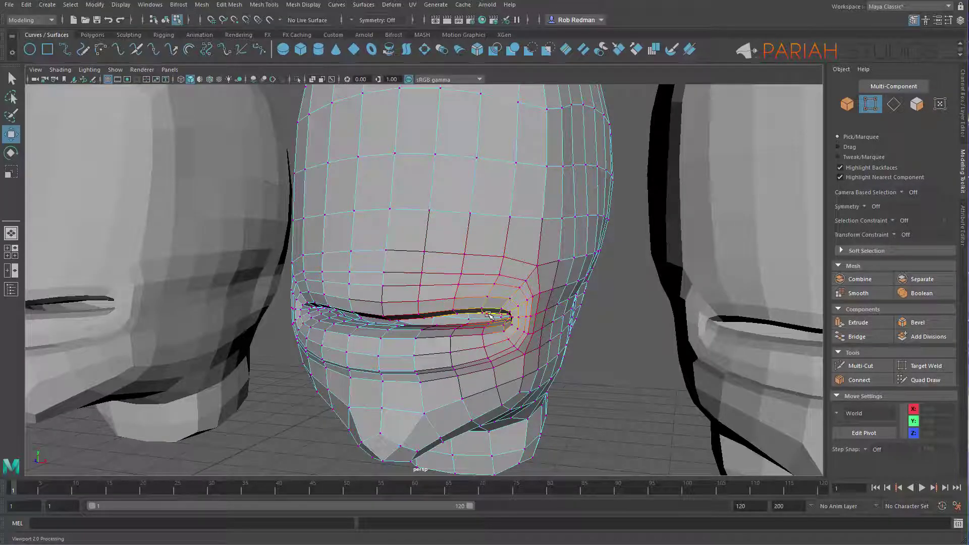
{"action": "left_click", "coordinate": [521, 317]}
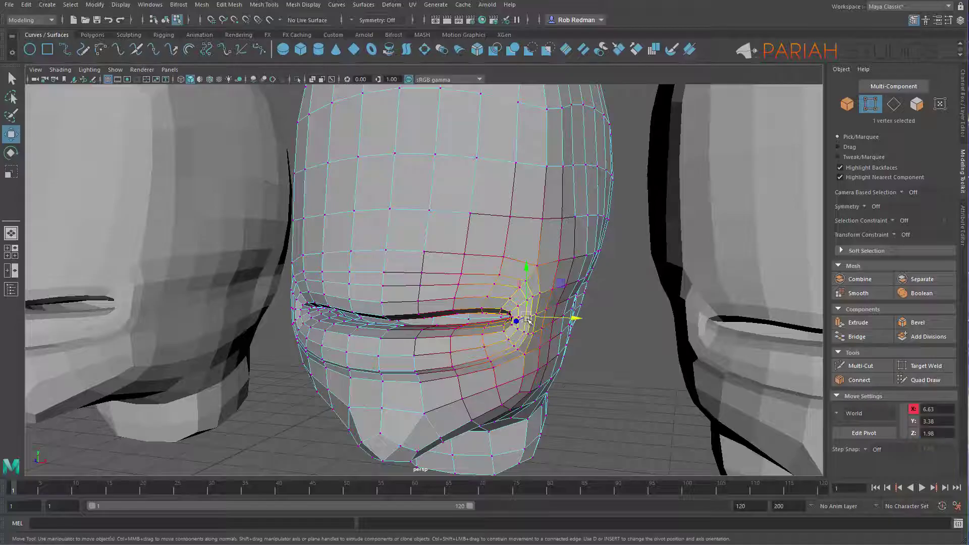
{"action": "mouse_move", "coordinate": [576, 319]}
{"action": "left_mouse_down"}
{"action": "mouse_move", "coordinate": [482, 317]}
{"action": "mouse_move", "coordinate": [589, 318]}
{"action": "mouse_move", "coordinate": [558, 319]}
{"action": "left_mouse_up"}
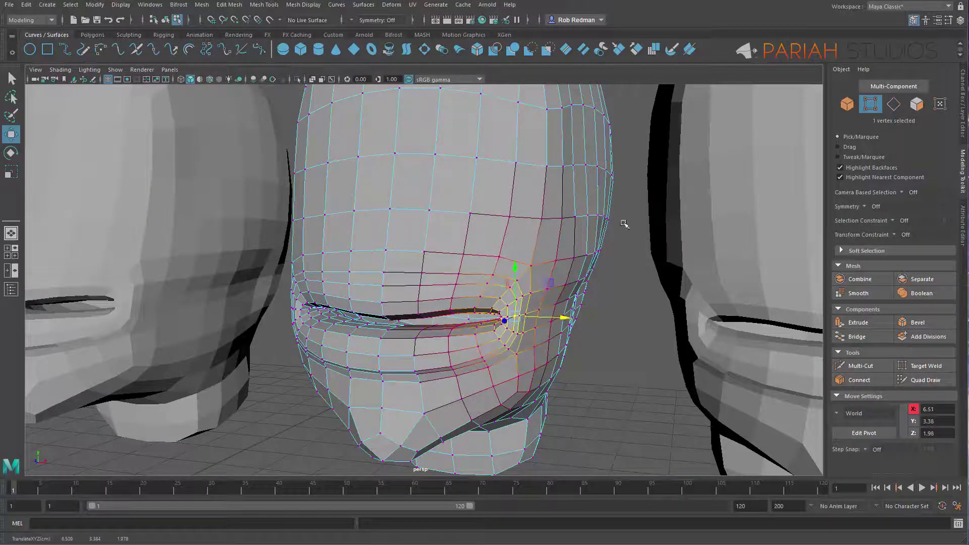
{"action": "key", "text": "ctrl+z"}
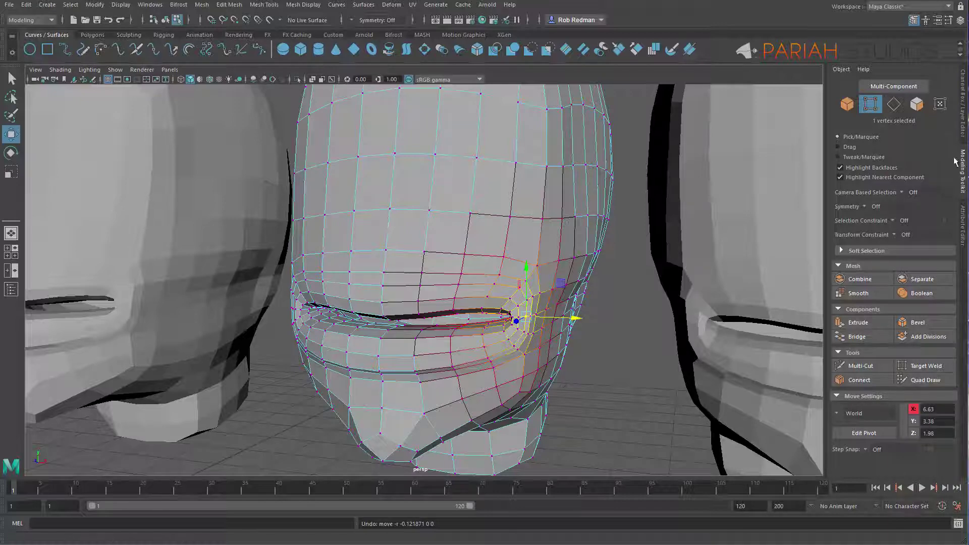
Step: Set the soft selection falloff to Volume and move the sneer head's mouth-corner vertex slightly inward along X
{"action": "left_click", "coordinate": [841, 252]}
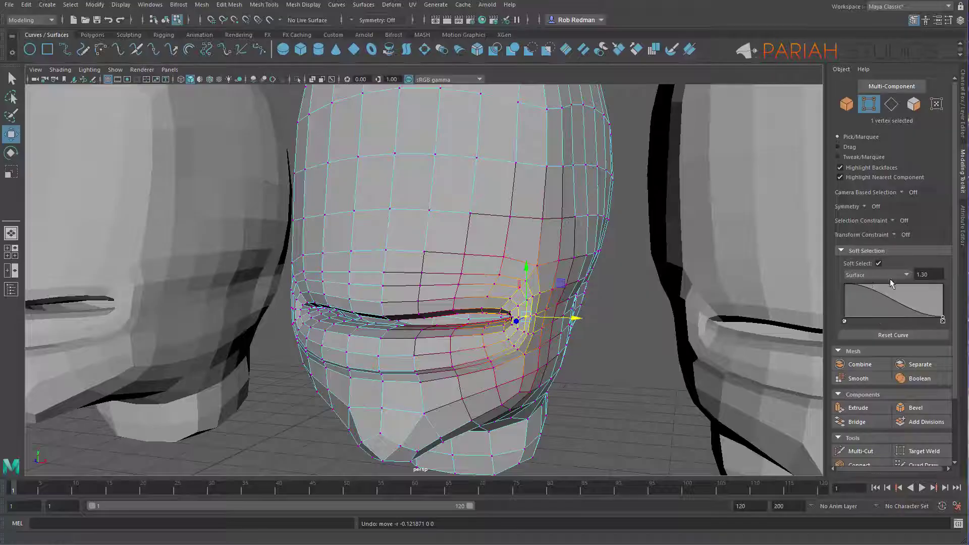
{"action": "left_click", "coordinate": [906, 279]}
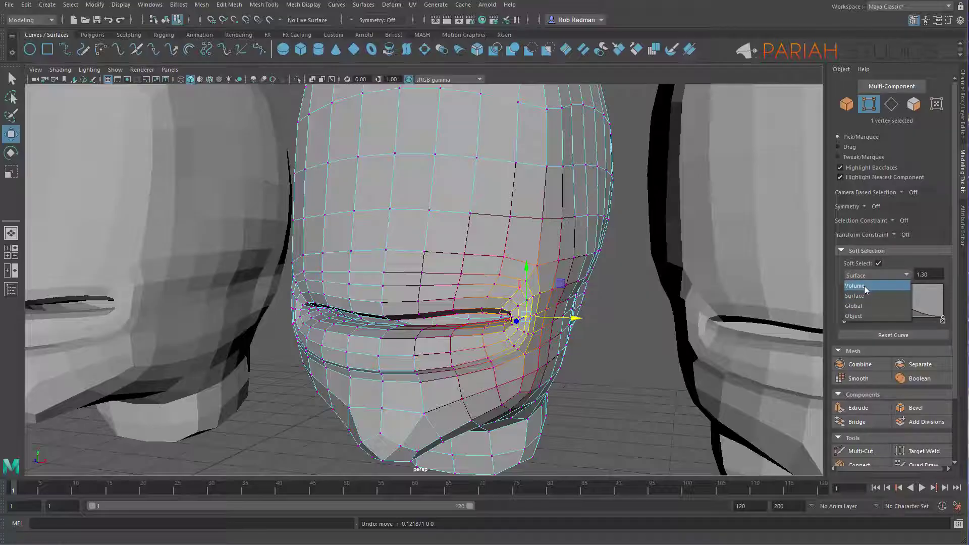
{"action": "left_click", "coordinate": [866, 287]}
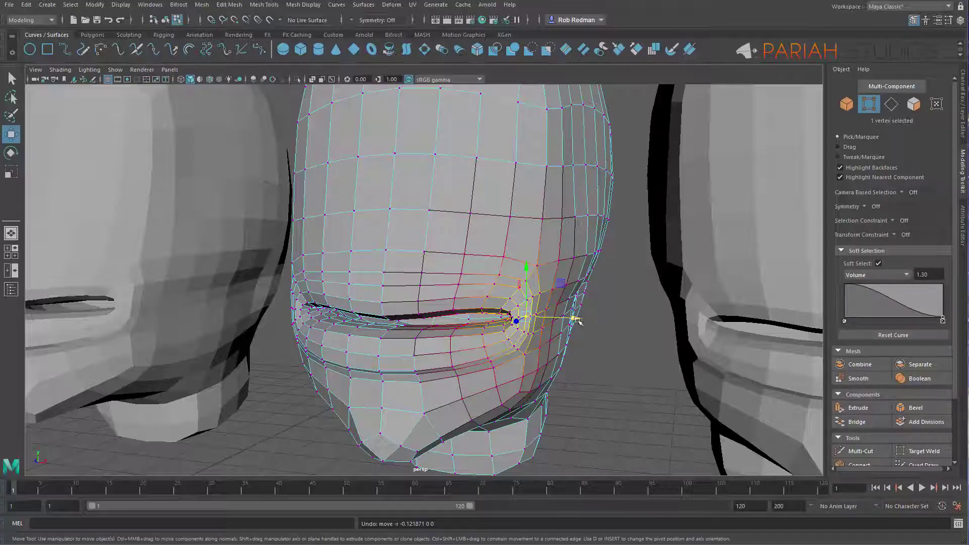
{"action": "mouse_move", "coordinate": [576, 319]}
{"action": "left_mouse_down"}
{"action": "mouse_move", "coordinate": [510, 319]}
{"action": "mouse_move", "coordinate": [623, 319]}
{"action": "mouse_move", "coordinate": [578, 319]}
{"action": "left_mouse_up"}
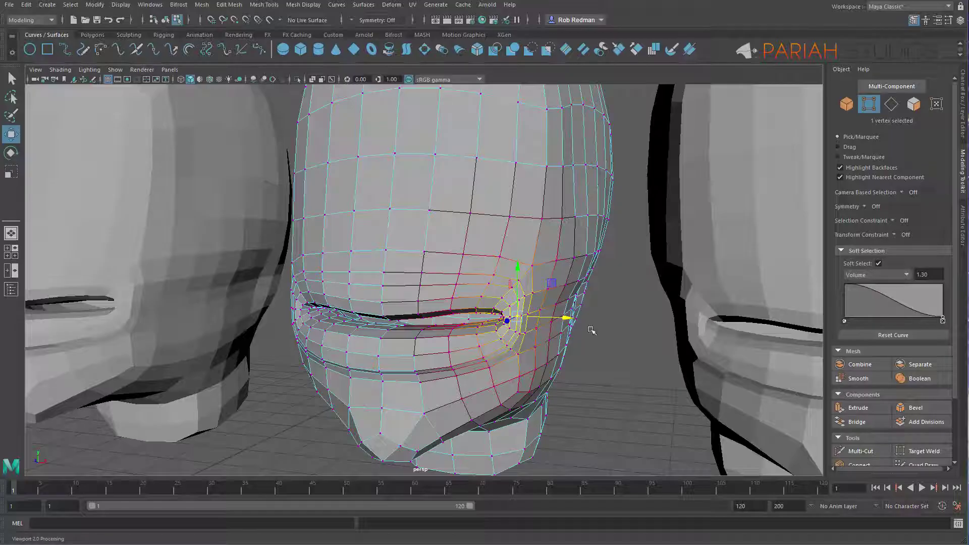
Step: Try pulling a lower-cheek vertex inward along X with the soft selection falloff set to Surface, and undo the moves
{"action": "left_click", "coordinate": [900, 275]}
{"action": "left_click", "coordinate": [883, 296]}
{"action": "left_click", "coordinate": [538, 369]}
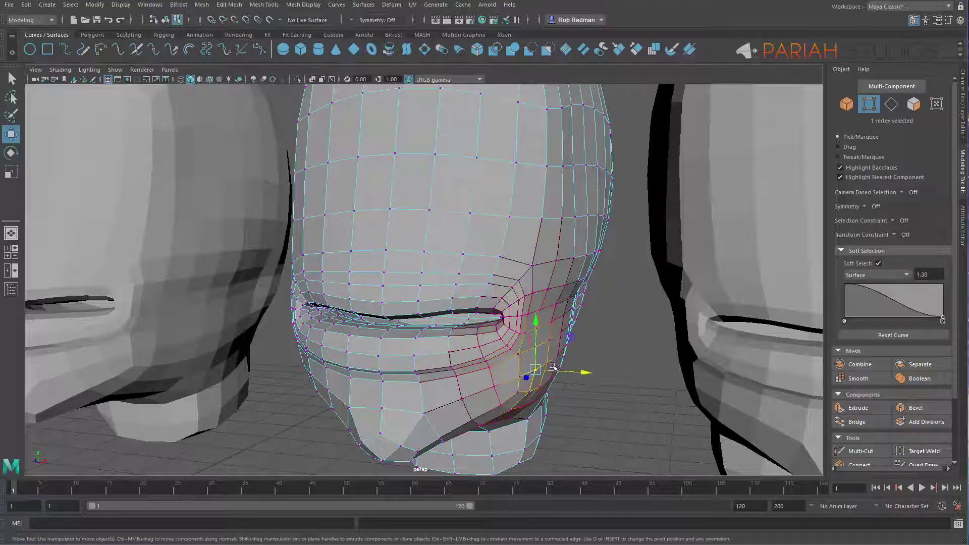
{"action": "left_click_drag", "start_coordinate": [585, 372], "coordinate": [527, 369]}
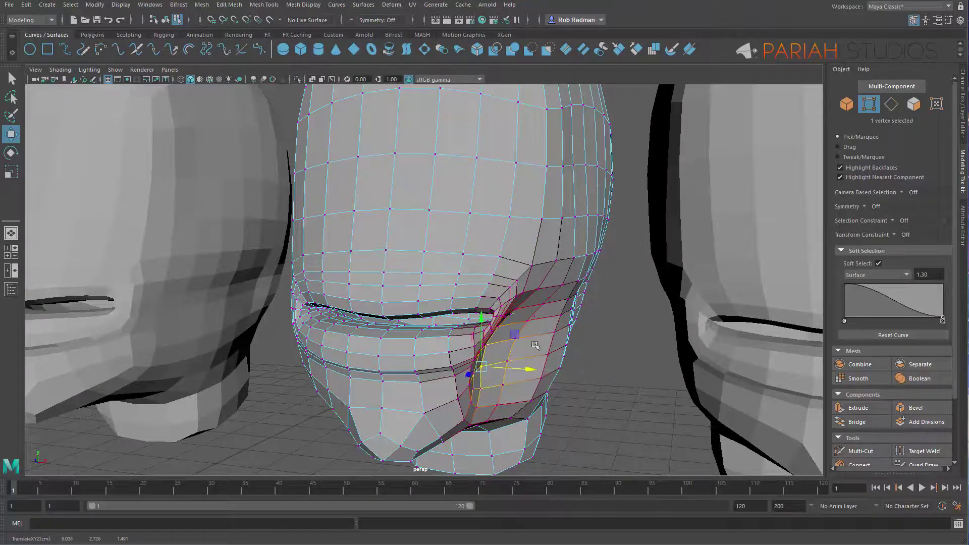
{"action": "left_click", "coordinate": [550, 354]}
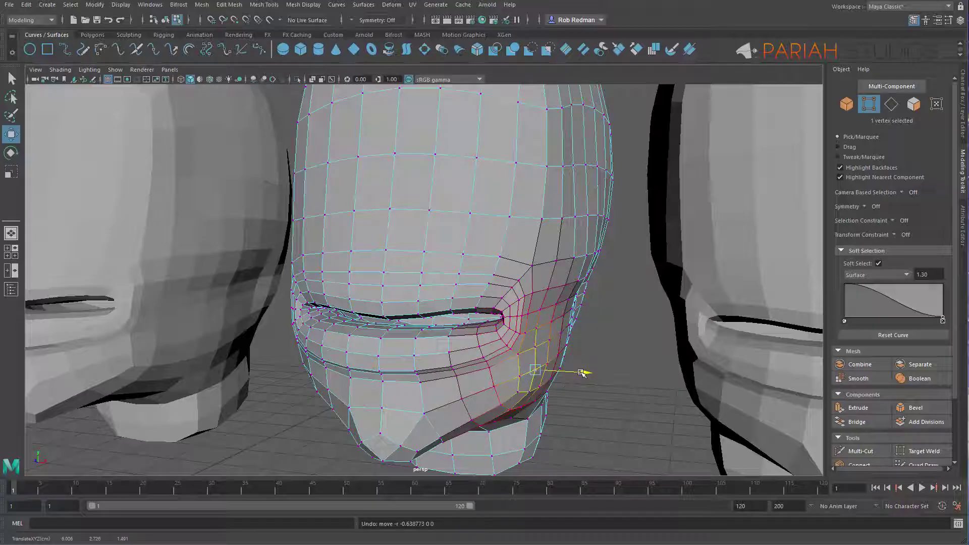
{"action": "left_click_drag", "start_coordinate": [580, 372], "coordinate": [555, 346]}
{"action": "key", "text": "ctrl+z"}
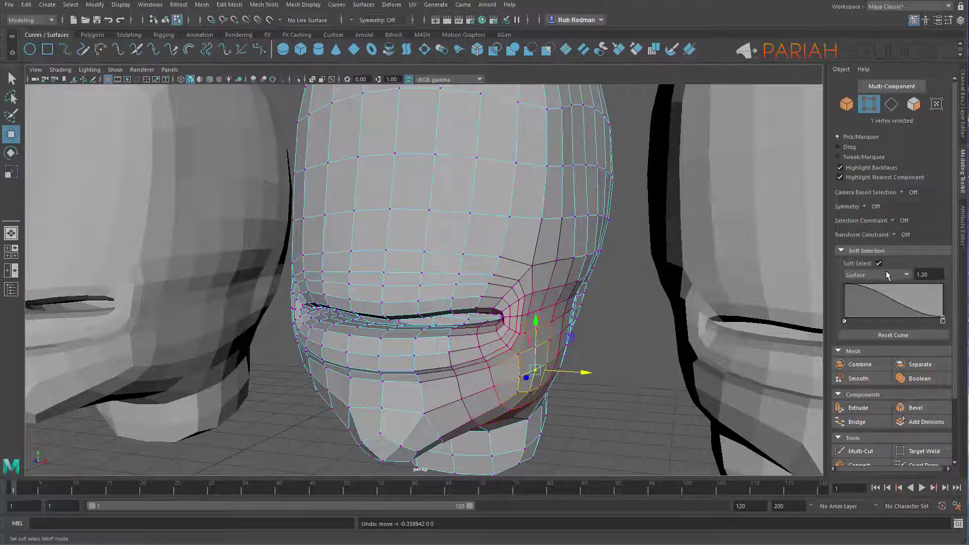
Step: Try pulling the same lower-cheek vertex inward along X with the falloff set to Volume, and undo the move
{"action": "left_click", "coordinate": [903, 277]}
{"action": "left_click", "coordinate": [888, 285]}
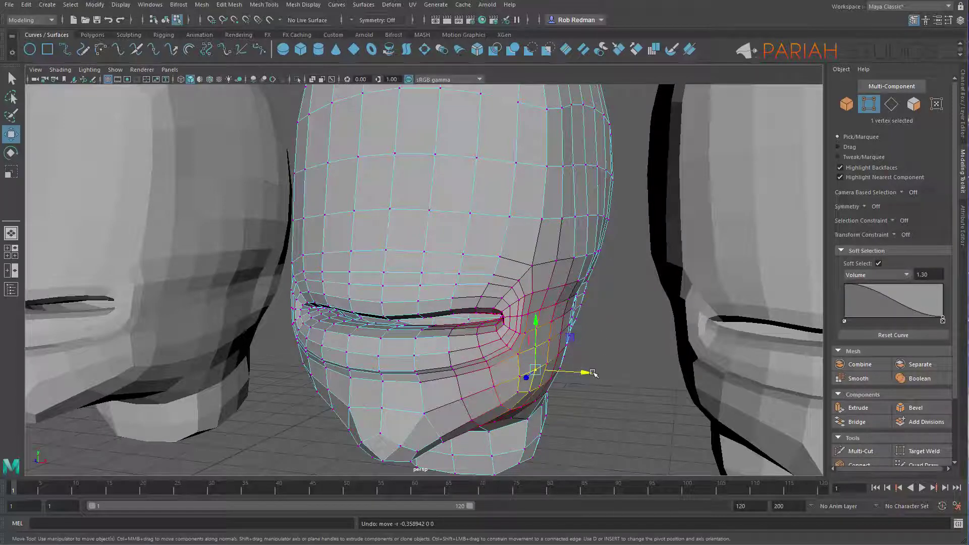
{"action": "left_click_drag", "start_coordinate": [581, 372], "coordinate": [533, 372]}
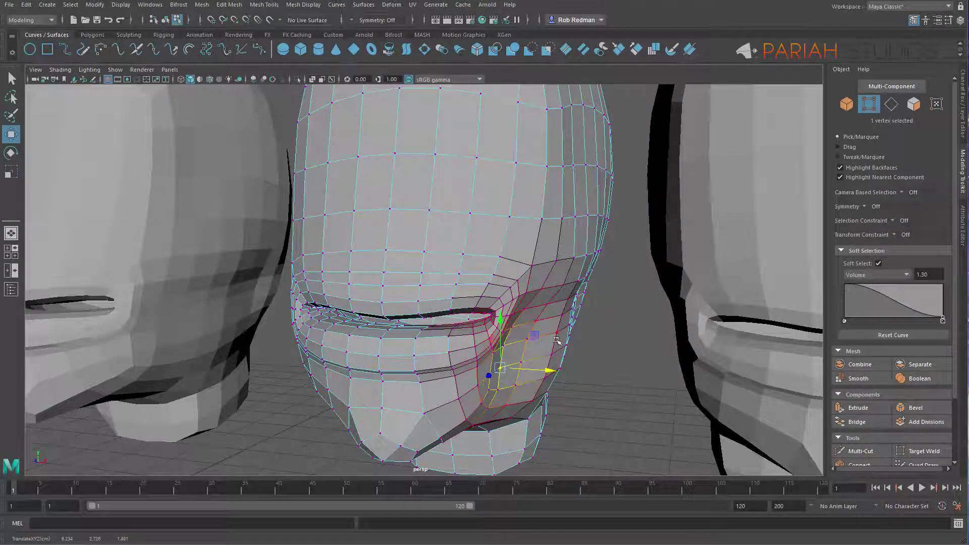
{"action": "key", "text": "ctrl+z"}
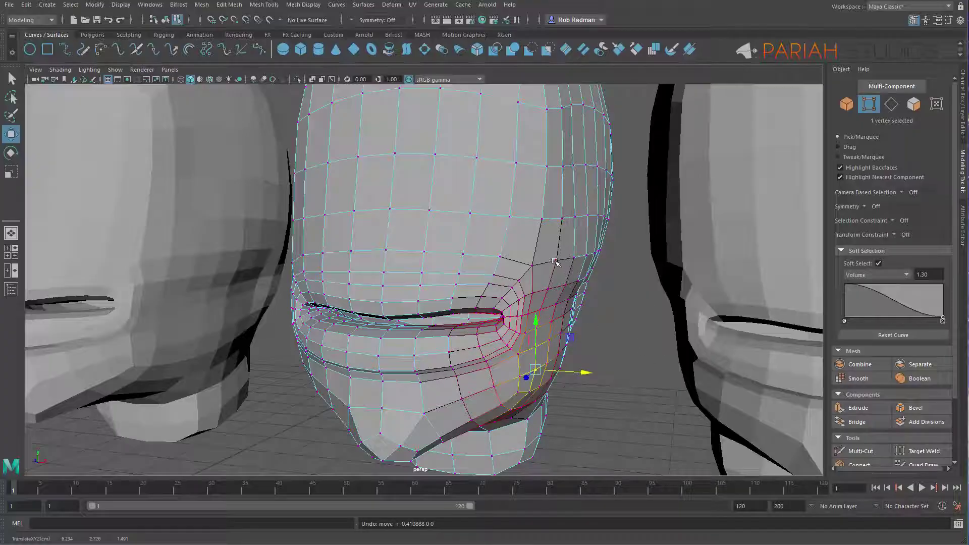
Step: Raise an upper-lip vertex near one mouth corner of the sneer head along Y using the Volume falloff
{"action": "middle_click_drag", "start_coordinate": [496, 294], "coordinate": [528, 268], "text": "alt"}
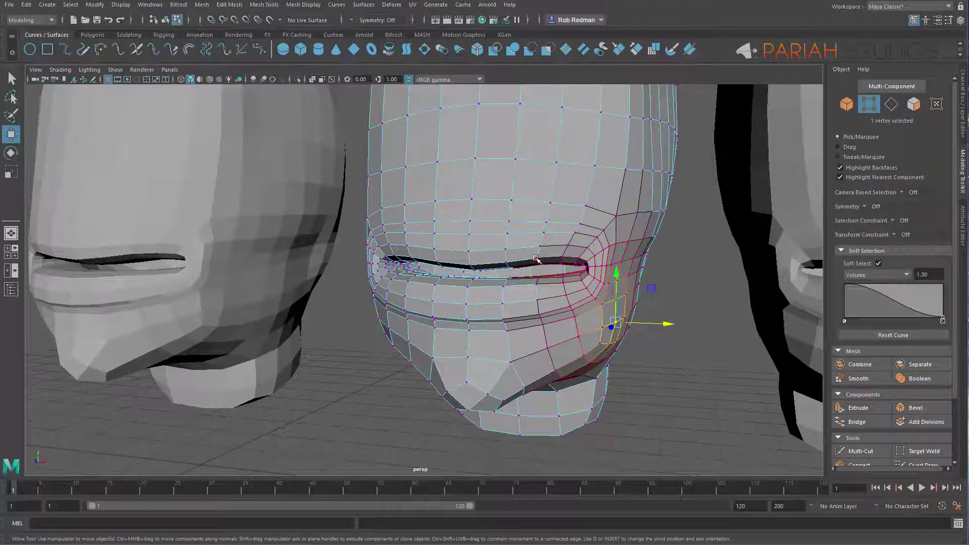
{"action": "left_click", "coordinate": [540, 248]}
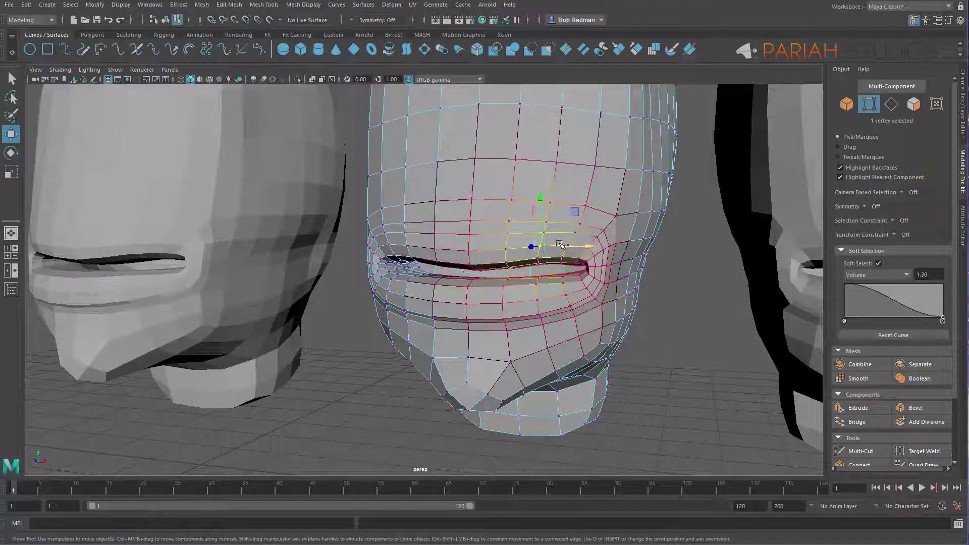
{"action": "left_click_drag", "start_coordinate": [539, 264], "coordinate": [544, 188]}
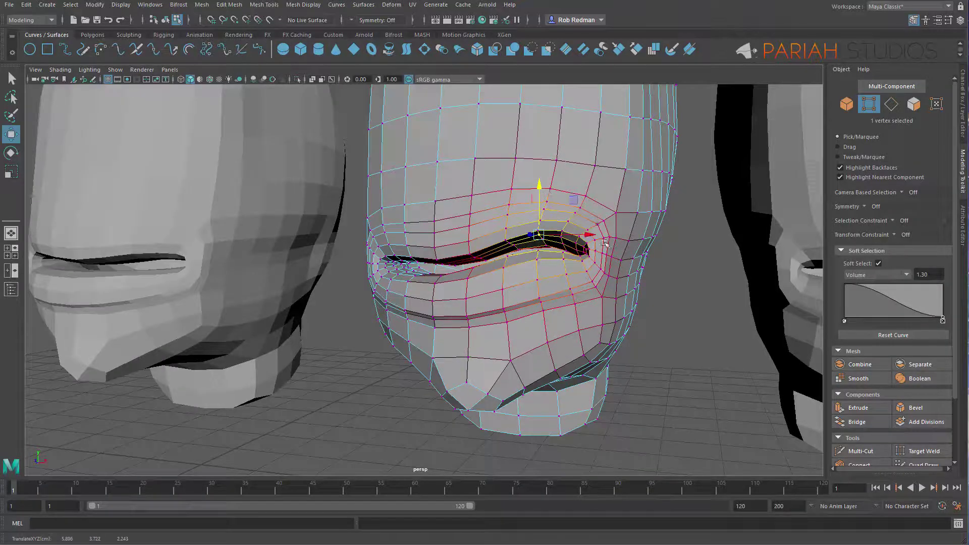
Step: Lower the vertices at both mouth corners of the sneer head slightly along Y
{"action": "left_click", "coordinate": [594, 263]}
{"action": "left_click_drag", "start_coordinate": [592, 215], "coordinate": [592, 233]}
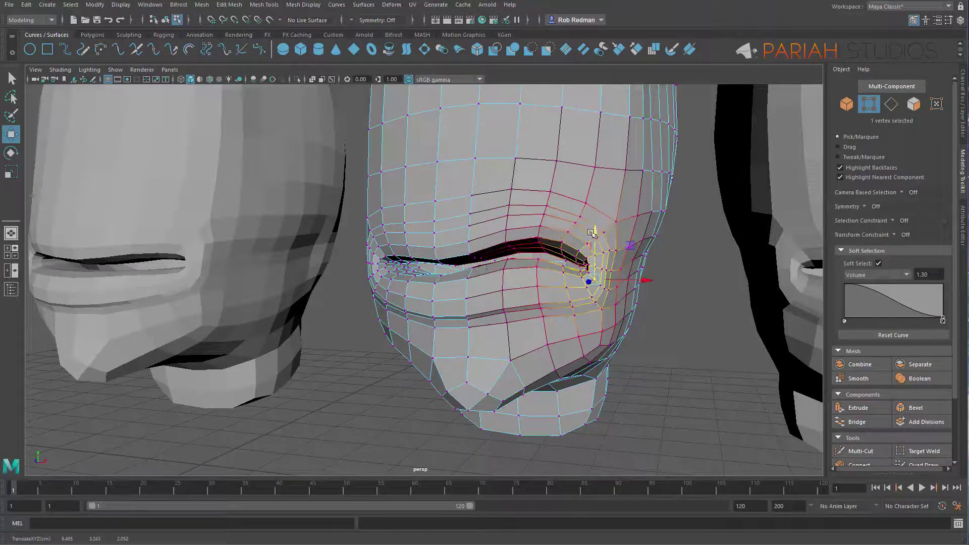
{"action": "left_click", "coordinate": [387, 266]}
{"action": "left_click_drag", "start_coordinate": [386, 224], "coordinate": [387, 230]}
Step: Set the soft selection falloff to Surface and lower upper-lip vertices on the unraised side and centre of the sneer head's mouth
{"action": "left_click", "coordinate": [441, 236]}
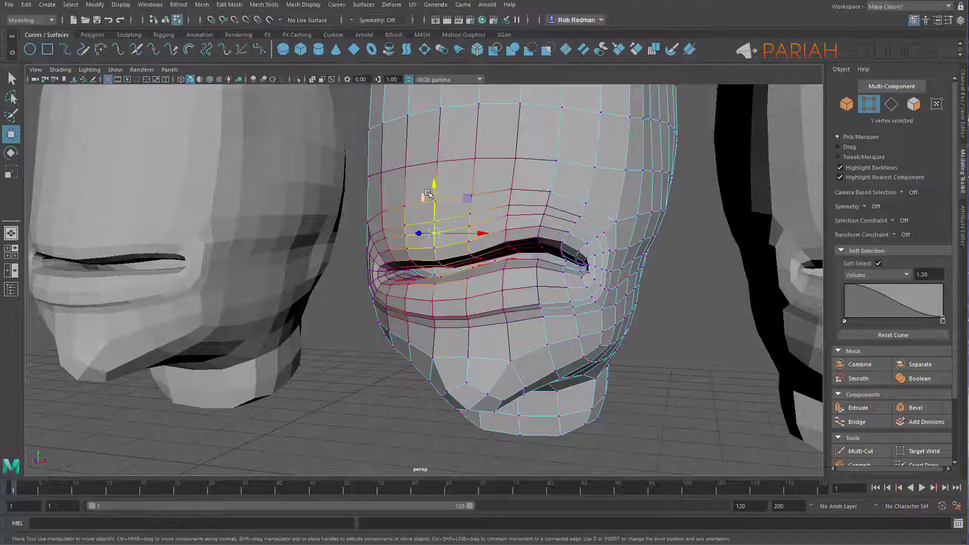
{"action": "left_click", "coordinate": [882, 275]}
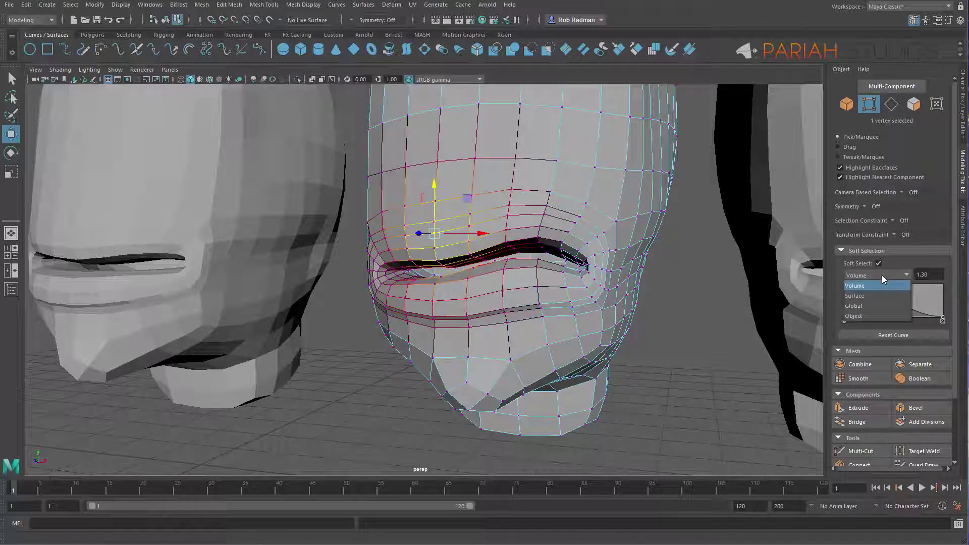
{"action": "left_click", "coordinate": [872, 294]}
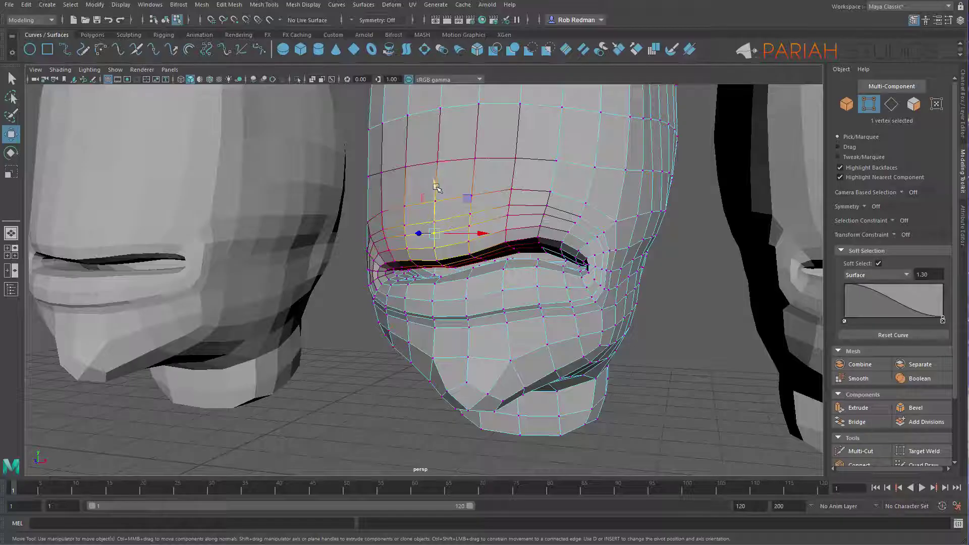
{"action": "left_click_drag", "start_coordinate": [437, 187], "coordinate": [389, 215]}
{"action": "left_click", "coordinate": [390, 252]}
{"action": "left_click", "coordinate": [469, 262]}
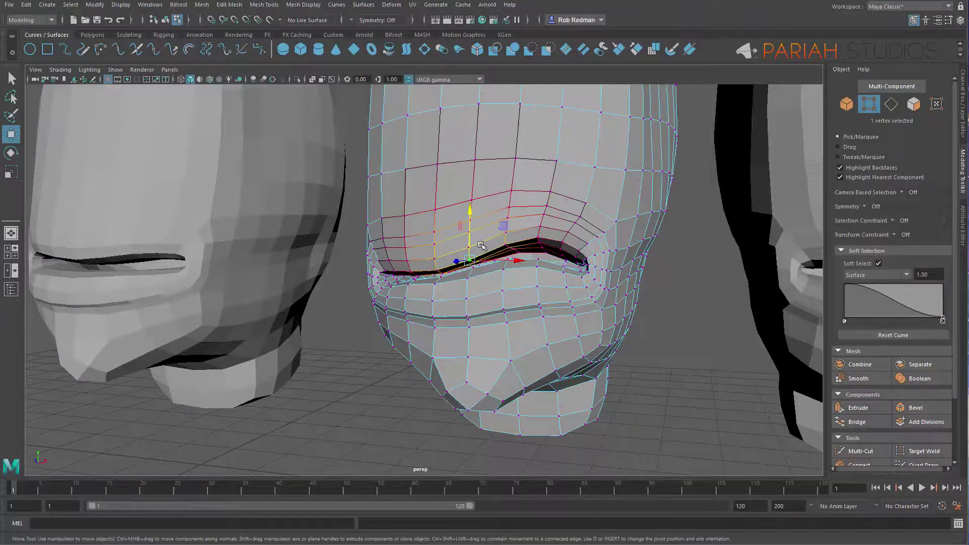
{"action": "left_click_drag", "start_coordinate": [469, 210], "coordinate": [469, 214]}
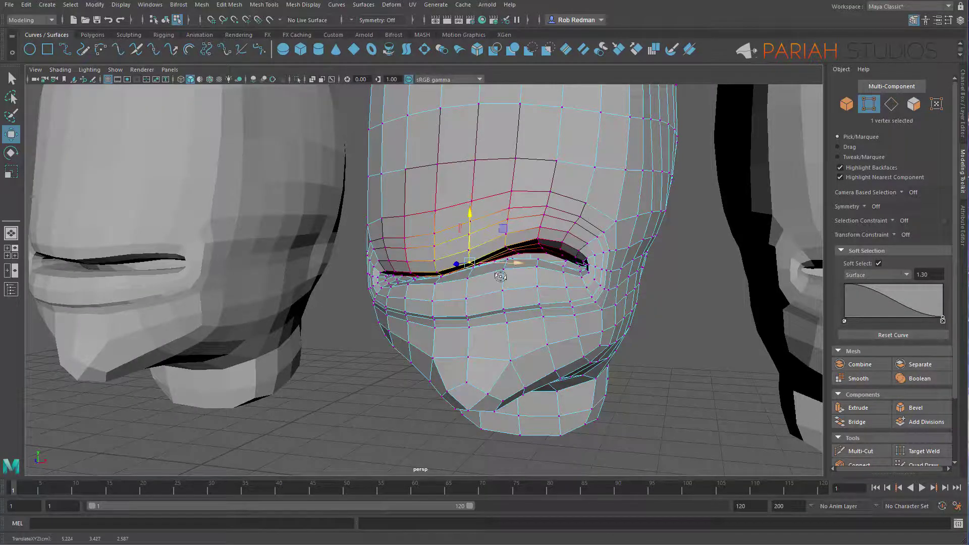
Step: Lower the unraised mouth corner of the sneer head and the vertex above it to flatten that side of the mouth
{"action": "left_click_drag", "start_coordinate": [498, 275], "coordinate": [497, 266], "text": "alt"}
{"action": "middle_click_drag", "start_coordinate": [496, 298], "coordinate": [496, 172], "text": "alt"}
{"action": "right_click_drag", "start_coordinate": [496, 174], "coordinate": [560, 189], "text": "alt"}
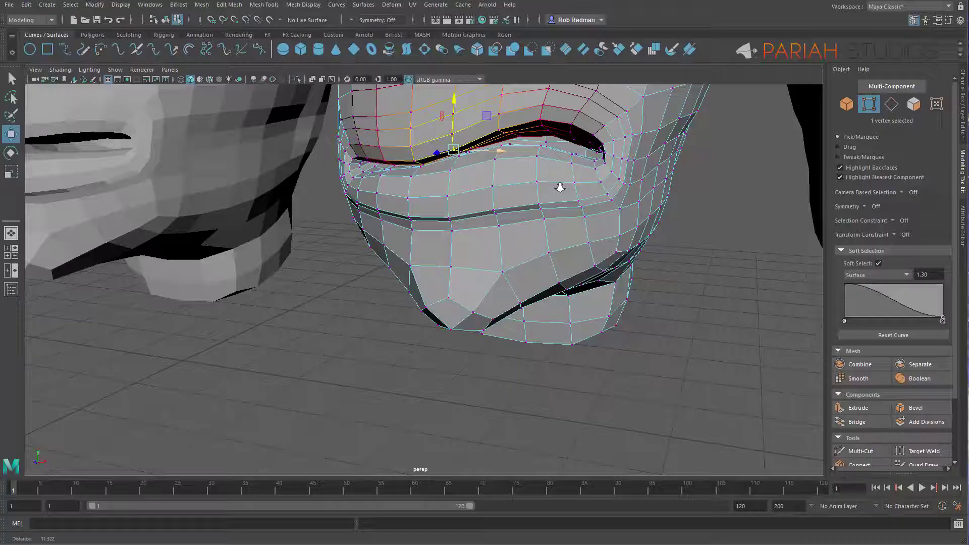
{"action": "middle_click_drag", "start_coordinate": [514, 188], "coordinate": [508, 319], "text": "alt"}
{"action": "left_click_drag", "start_coordinate": [445, 290], "coordinate": [452, 258], "text": "alt"}
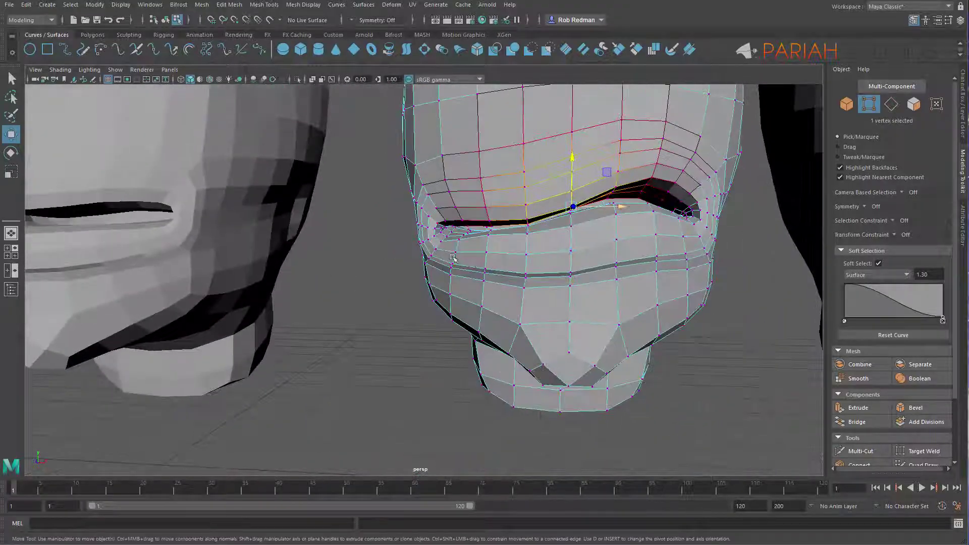
{"action": "left_click", "coordinate": [461, 222]}
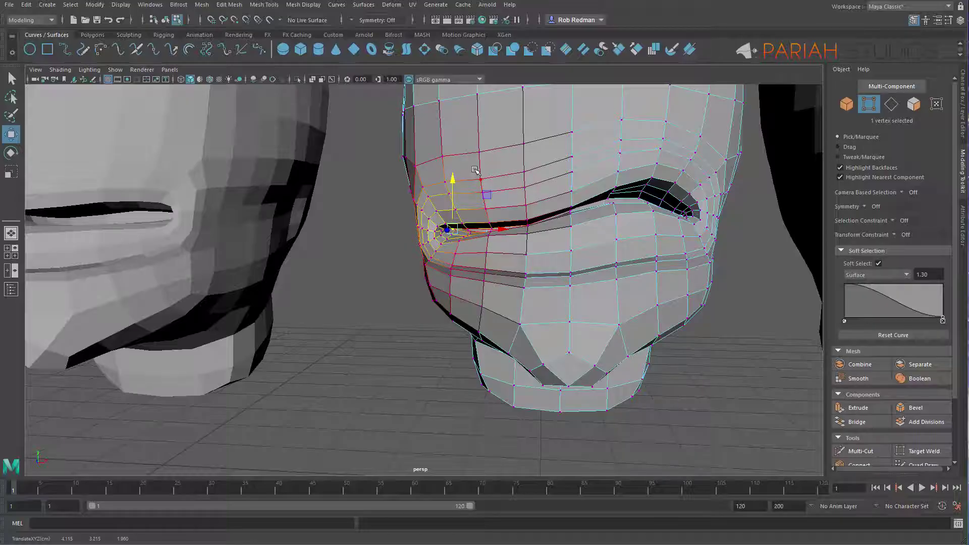
{"action": "left_click", "coordinate": [478, 153]}
{"action": "left_click", "coordinate": [440, 158]}
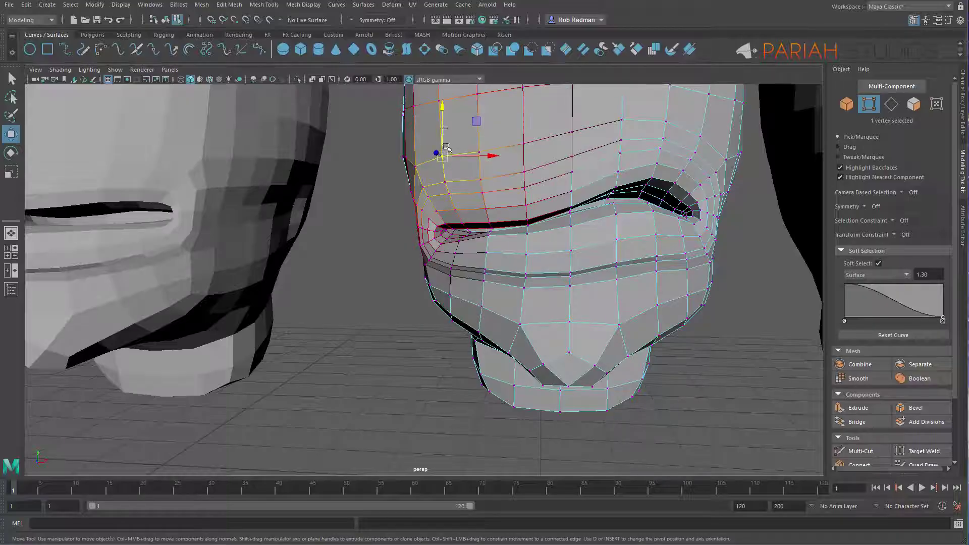
{"action": "left_click_drag", "start_coordinate": [442, 110], "coordinate": [442, 122]}
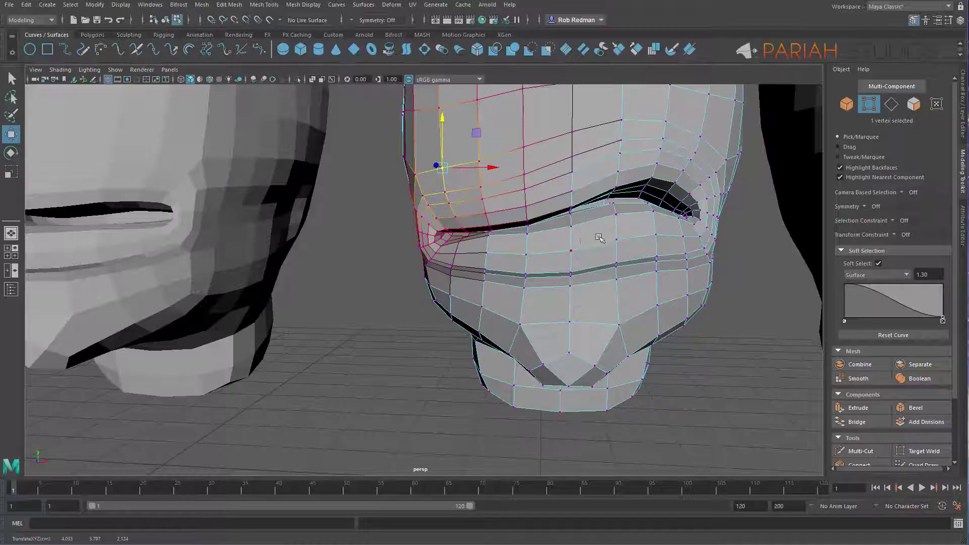
Step: Raise the sneer head's lower lip beneath the lifted upper lip and adjust its depth along Z
{"action": "left_click", "coordinate": [571, 250]}
{"action": "left_click_drag", "start_coordinate": [570, 250], "coordinate": [499, 243], "text": "alt"}
{"action": "left_click", "coordinate": [536, 273]}
{"action": "left_click_drag", "start_coordinate": [467, 214], "coordinate": [467, 202]}
{"action": "left_click_drag", "start_coordinate": [474, 252], "coordinate": [328, 248], "text": "alt"}
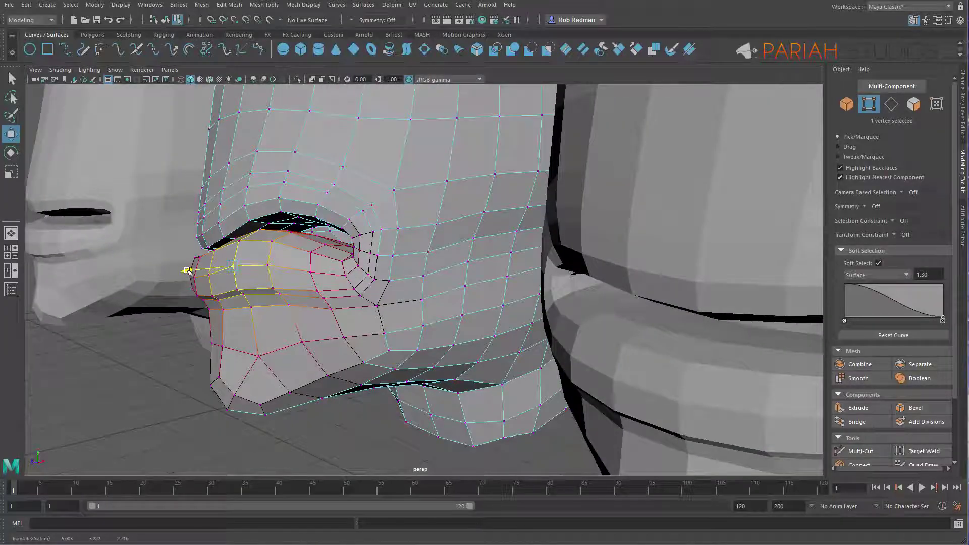
{"action": "left_click", "coordinate": [310, 255]}
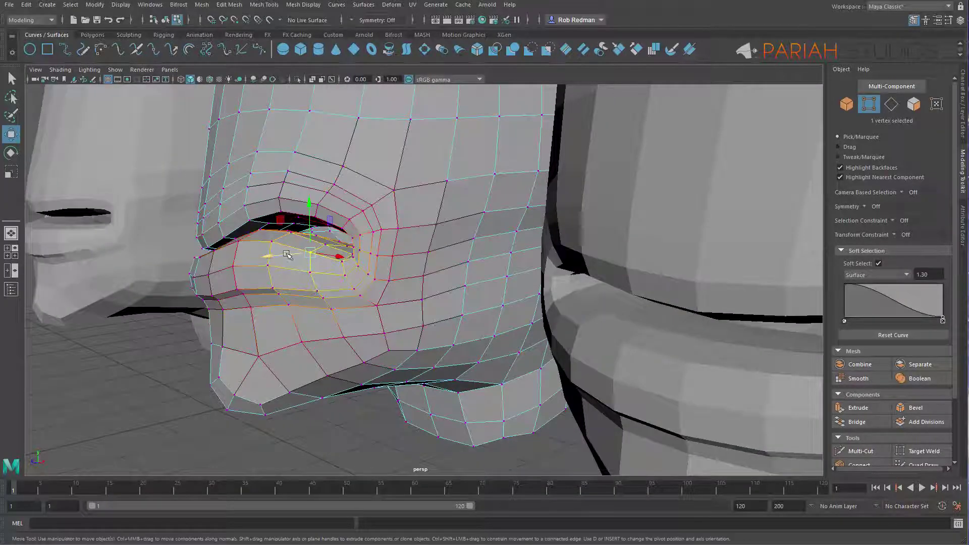
{"action": "left_click_drag", "start_coordinate": [267, 258], "coordinate": [303, 278], "text": "alt"}
Step: Clear the vertex selection, return the sneer head to object mode, and inspect its expression from the front
{"action": "left_click_drag", "start_coordinate": [425, 218], "coordinate": [337, 268], "text": "alt"}
{"action": "left_click", "coordinate": [391, 364]}
{"action": "left_click_drag", "start_coordinate": [384, 397], "coordinate": [399, 383], "text": "alt"}
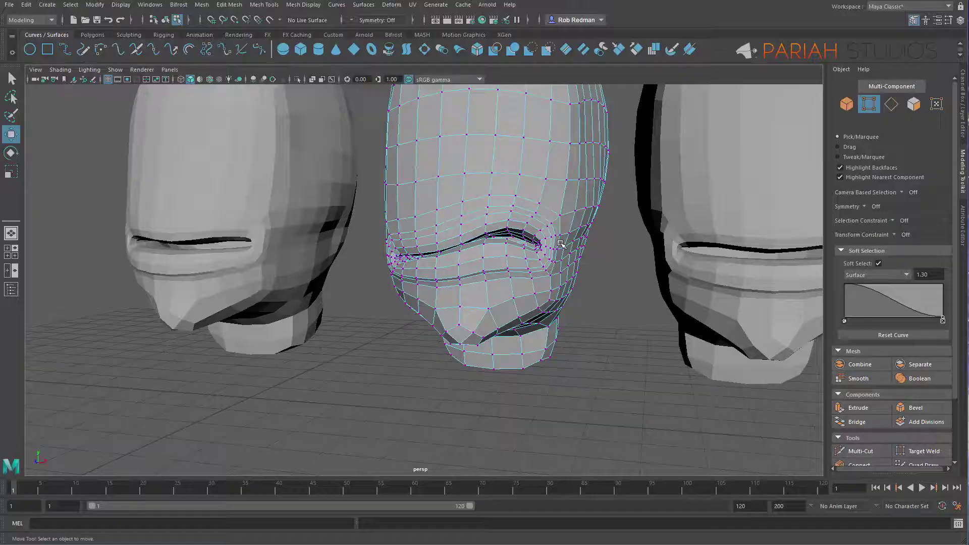
{"action": "left_click", "coordinate": [12, 81]}
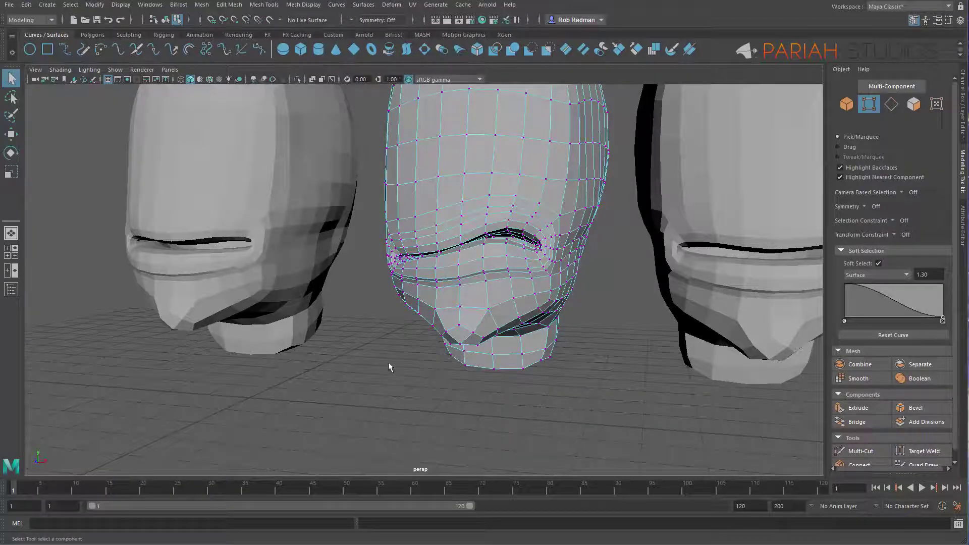
{"action": "key", "text": "F8"}
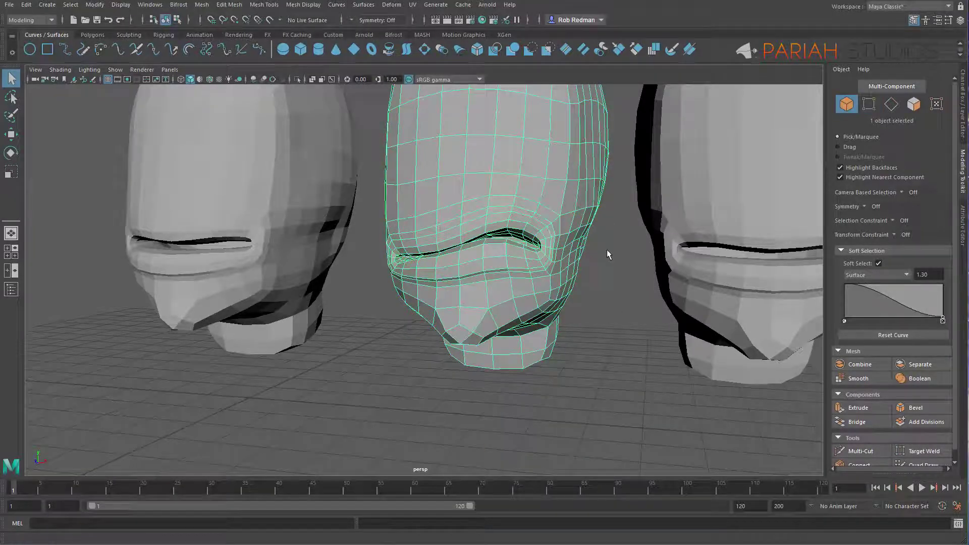
{"action": "left_click_drag", "start_coordinate": [496, 303], "coordinate": [397, 309], "text": "alt"}
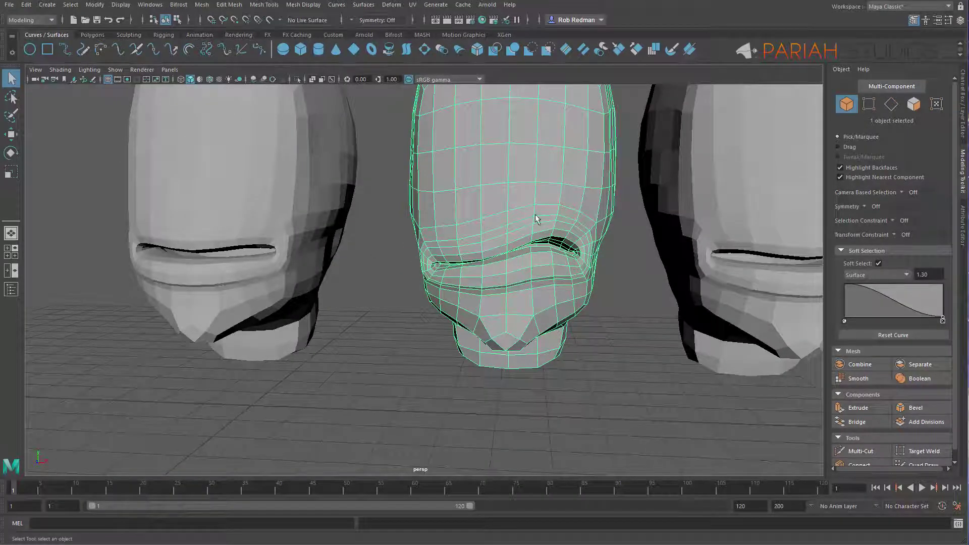
{"action": "left_click_drag", "start_coordinate": [538, 214], "coordinate": [538, 283], "text": "alt"}
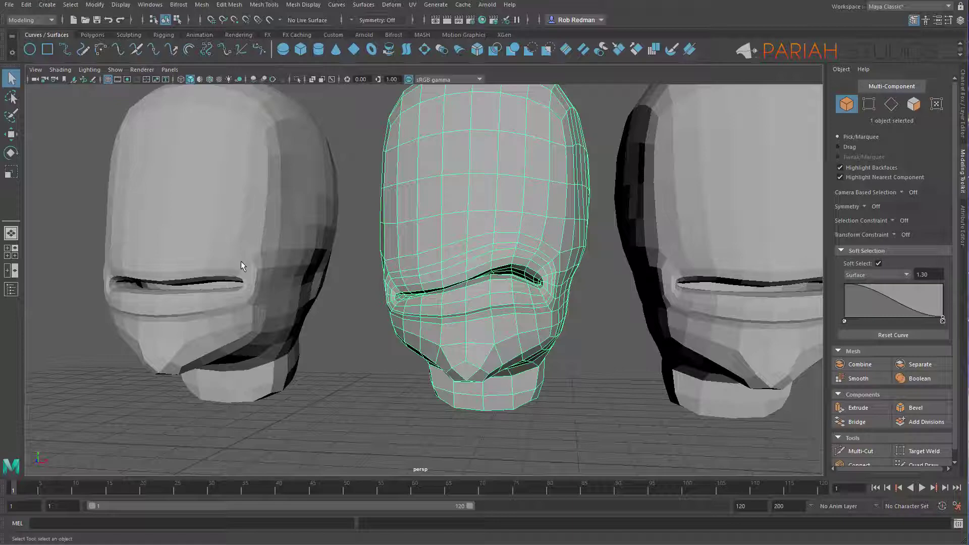
Step: Frame the Grumpy head, switch it to vertex editing, and set the symmetry to Object X
{"action": "left_click", "coordinate": [707, 233]}
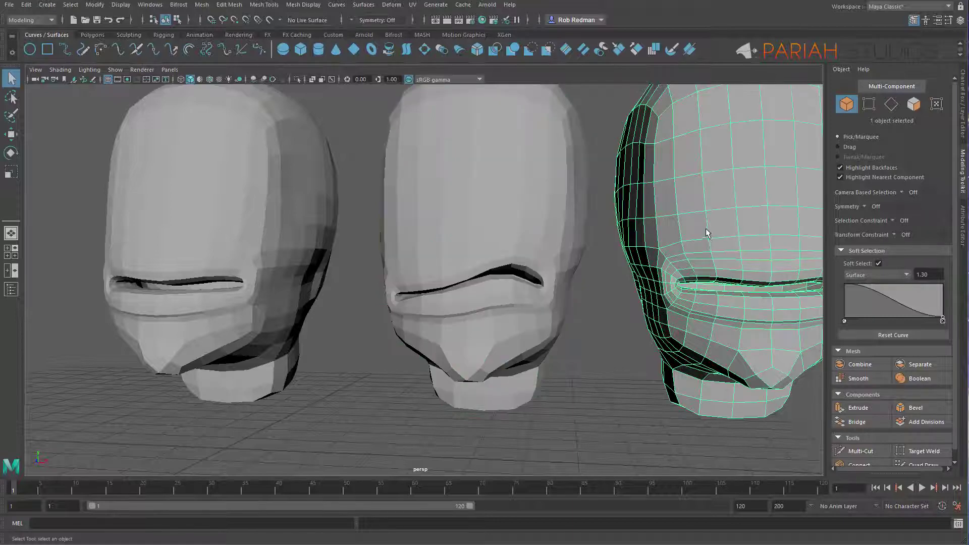
{"action": "key", "text": "f"}
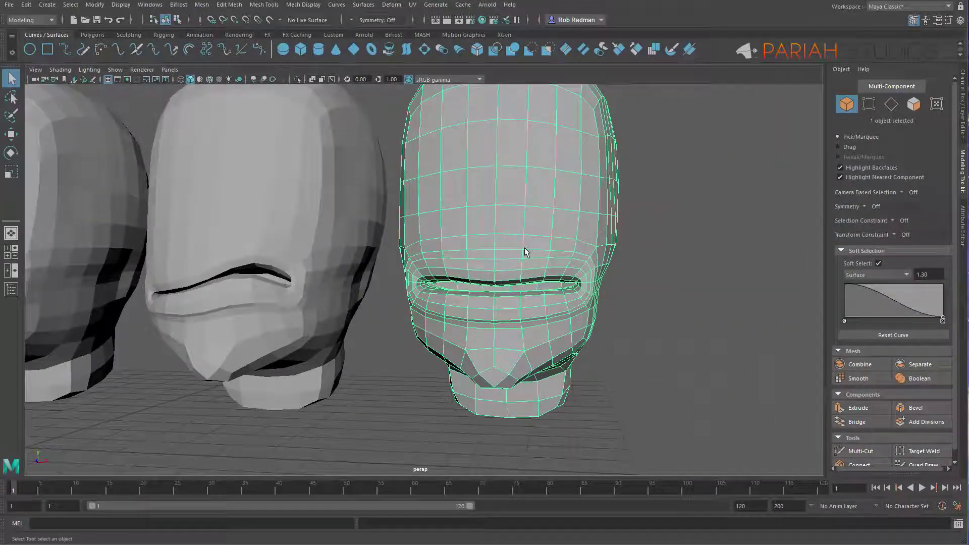
{"action": "left_click", "coordinate": [863, 108]}
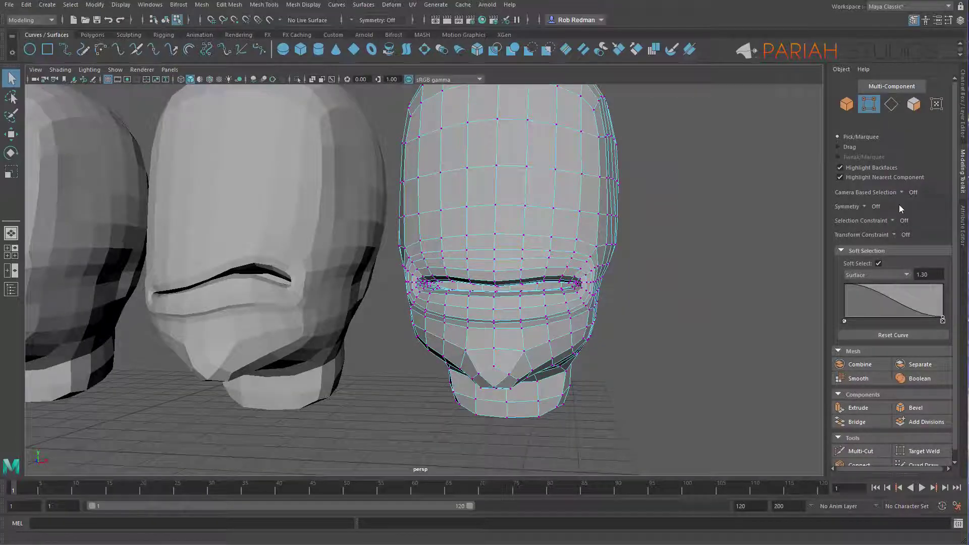
{"action": "left_click", "coordinate": [864, 206]}
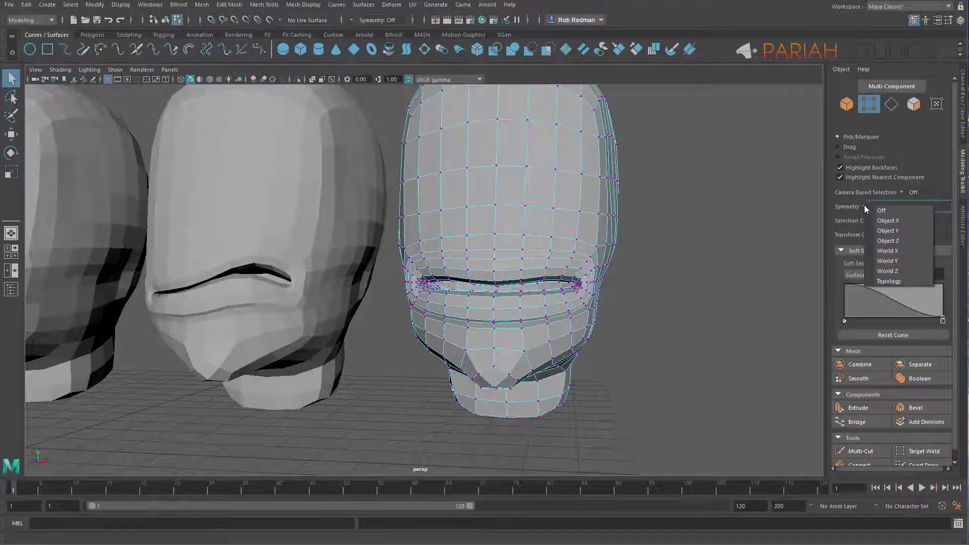
{"action": "left_click", "coordinate": [888, 221]}
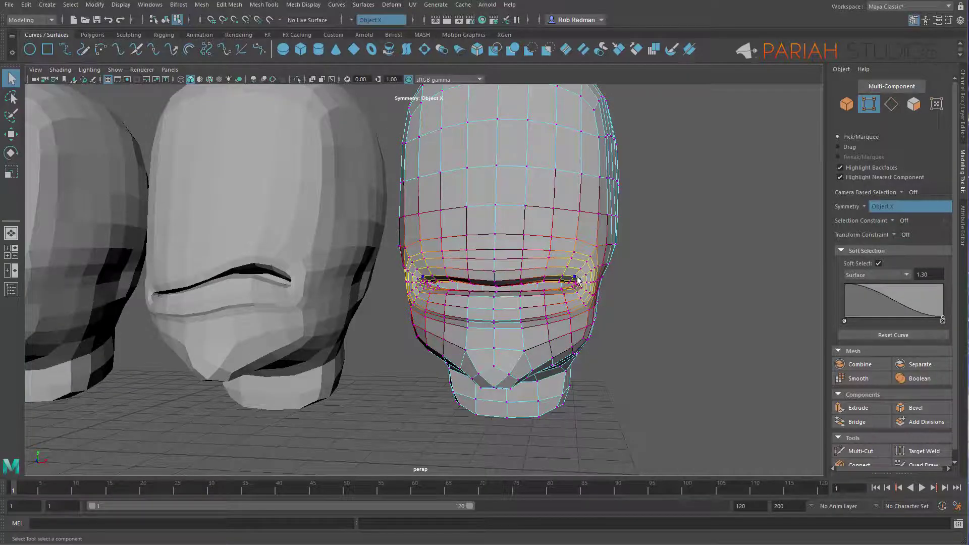
Step: Set the soft selection falloff to Volume and raise the Grumpy head's centre upper-lip vertex slightly along Y
{"action": "left_click", "coordinate": [497, 277]}
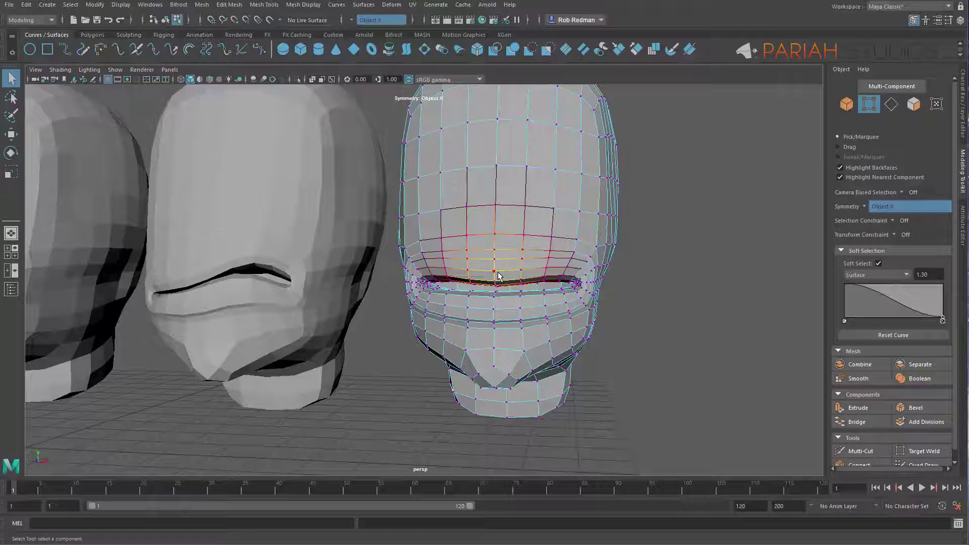
{"action": "left_click", "coordinate": [864, 275]}
{"action": "left_click", "coordinate": [873, 286]}
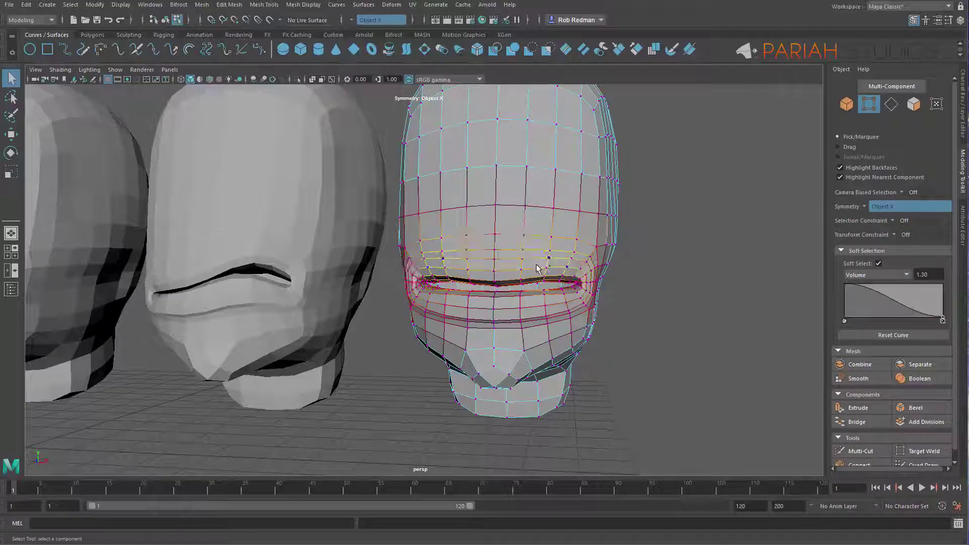
{"action": "left_click", "coordinate": [495, 286]}
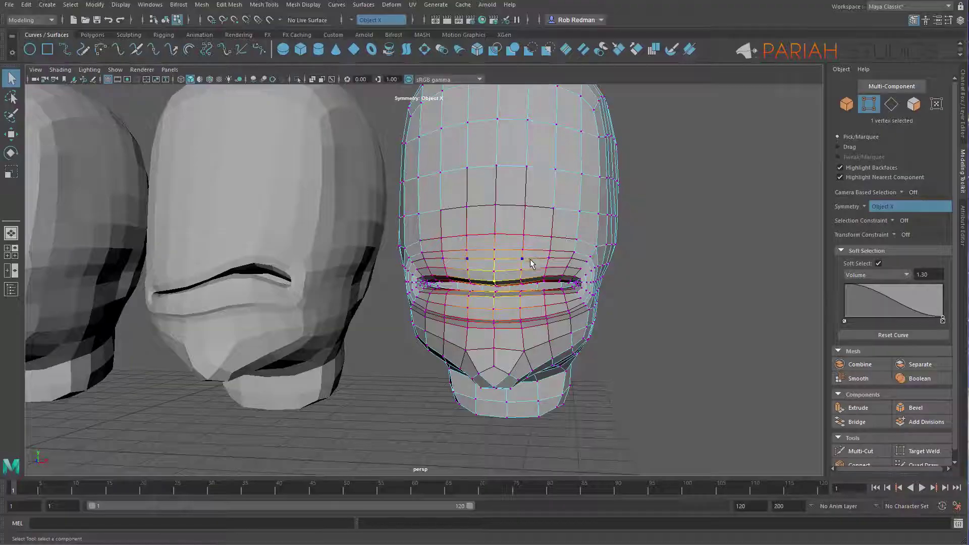
{"action": "key", "text": "w"}
{"action": "left_click_drag", "start_coordinate": [495, 231], "coordinate": [495, 220]}
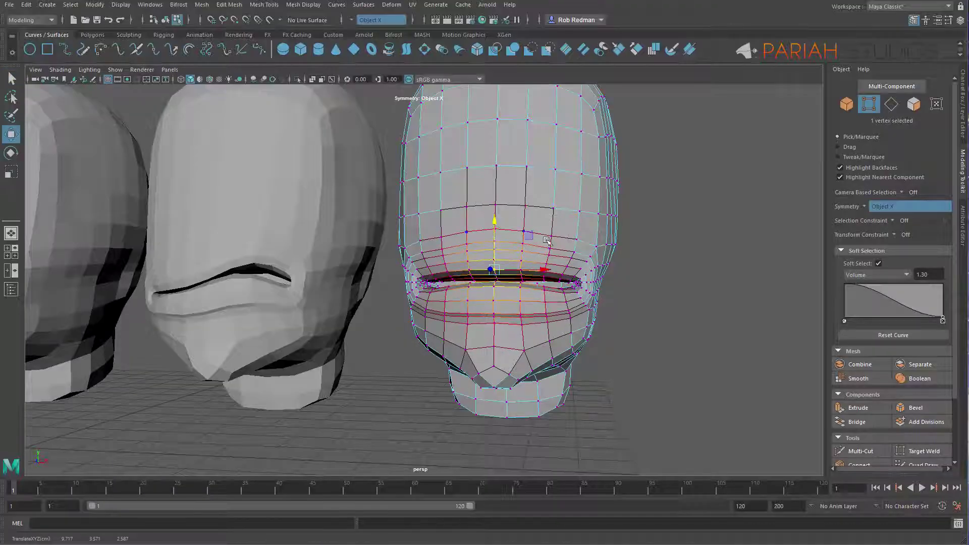
Step: Lower both mouth corners of the Grumpy head symmetrically and adjust the vertices just above them
{"action": "left_click", "coordinate": [576, 287], "text": "shift"}
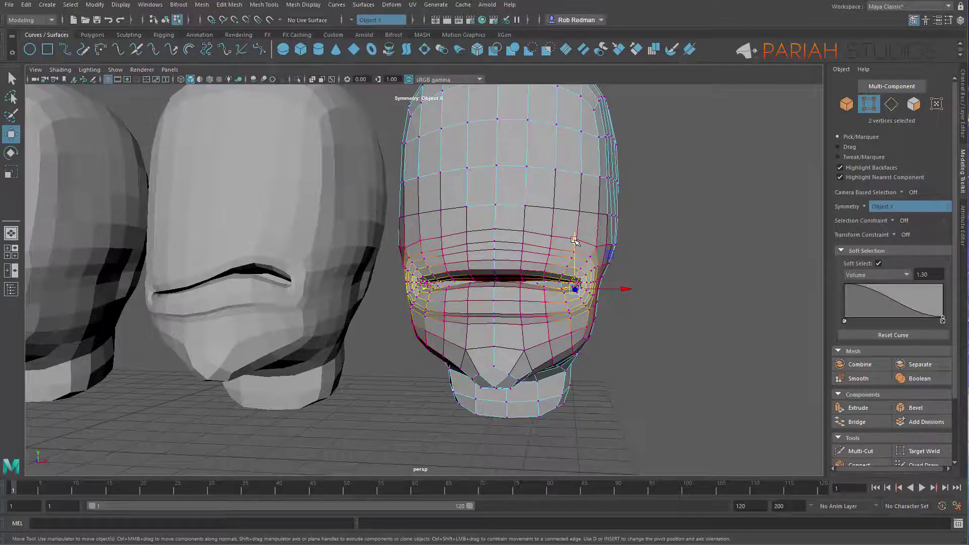
{"action": "left_click_drag", "start_coordinate": [571, 243], "coordinate": [578, 254]}
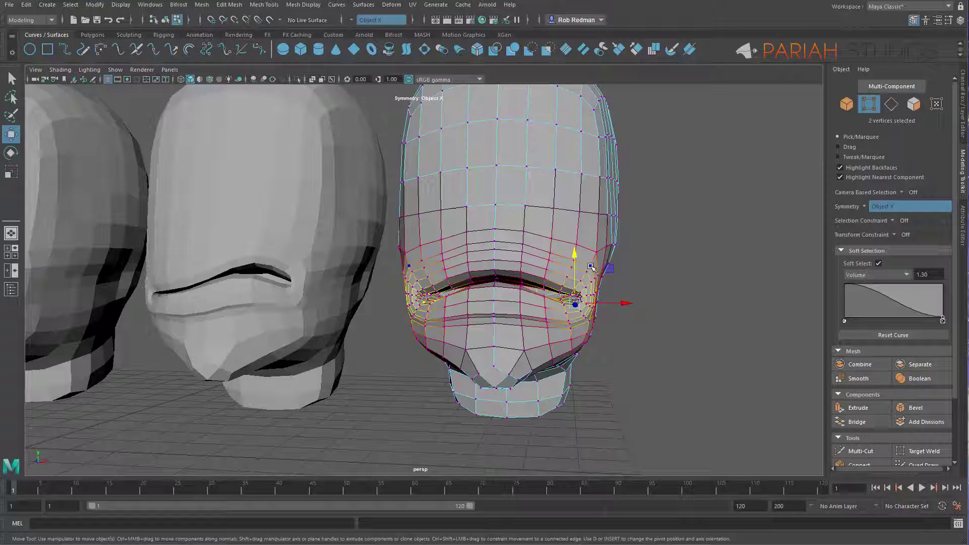
{"action": "left_click", "coordinate": [591, 264]}
{"action": "left_click_drag", "start_coordinate": [589, 220], "coordinate": [564, 245]}
Step: Set the soft selection falloff to Surface and symmetrically lower the Grumpy head's outer upper-lip vertices and mouth corners
{"action": "left_click", "coordinate": [563, 291]}
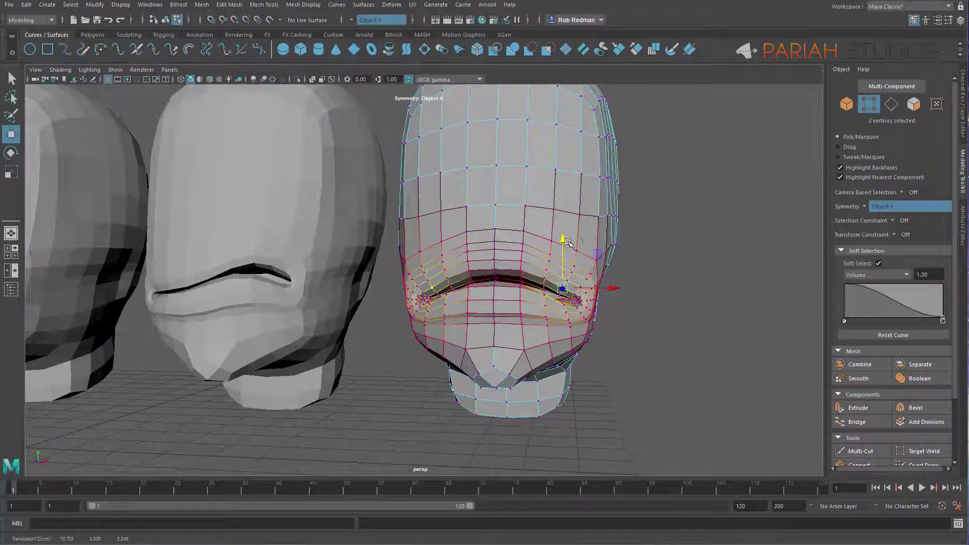
{"action": "left_click", "coordinate": [877, 275]}
{"action": "left_click", "coordinate": [867, 291]}
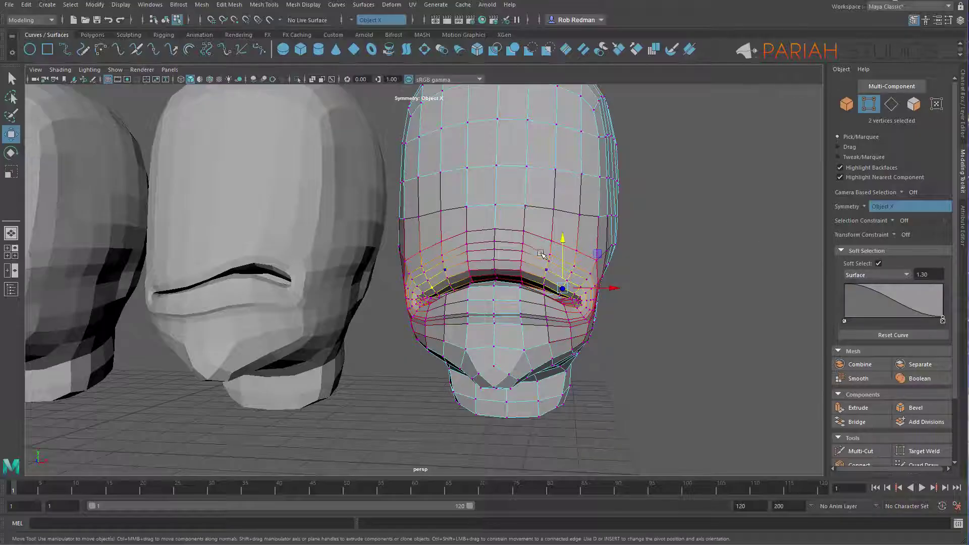
{"action": "scroll", "coordinate": [567, 277], "scroll_direction": "up", "scroll_amount": 5}
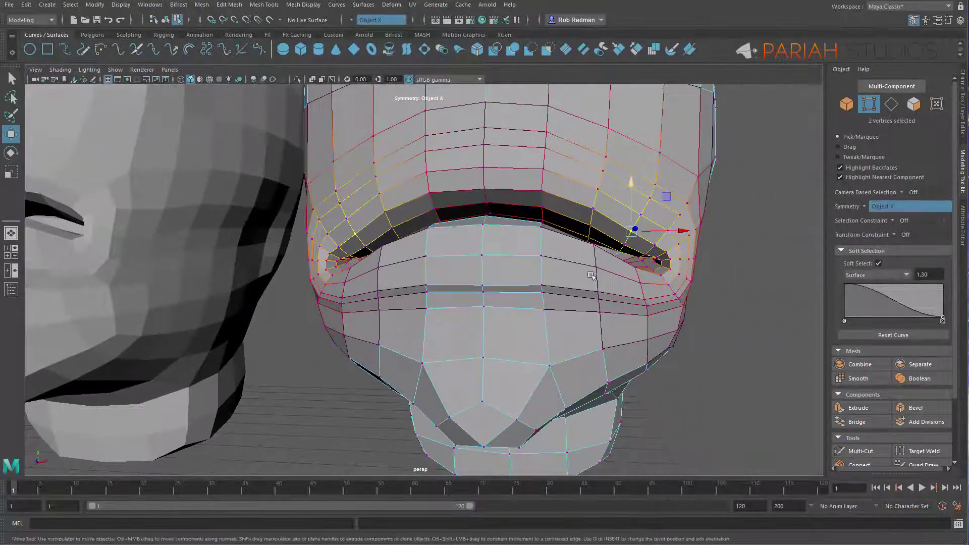
{"action": "left_click_drag", "start_coordinate": [590, 275], "coordinate": [403, 205], "text": "alt"}
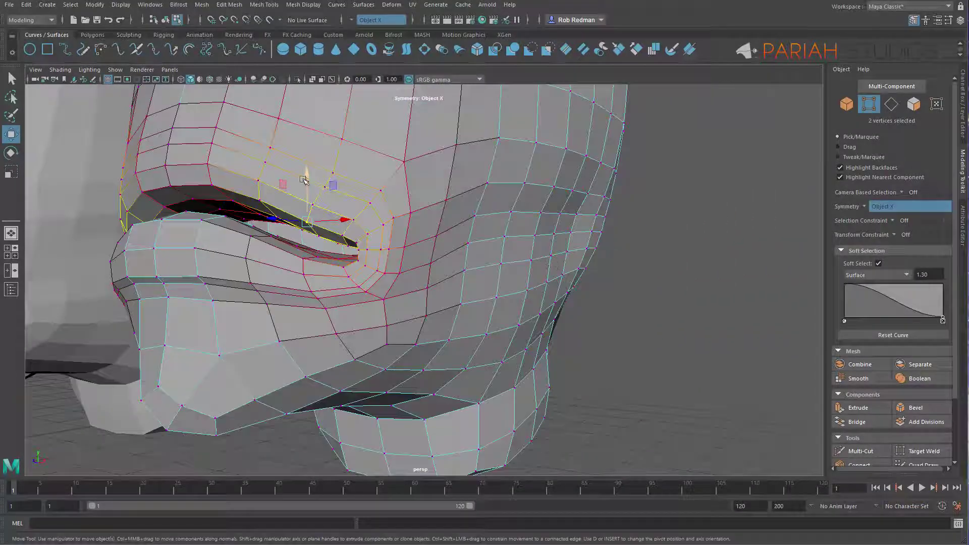
{"action": "left_click_drag", "start_coordinate": [307, 174], "coordinate": [307, 192]}
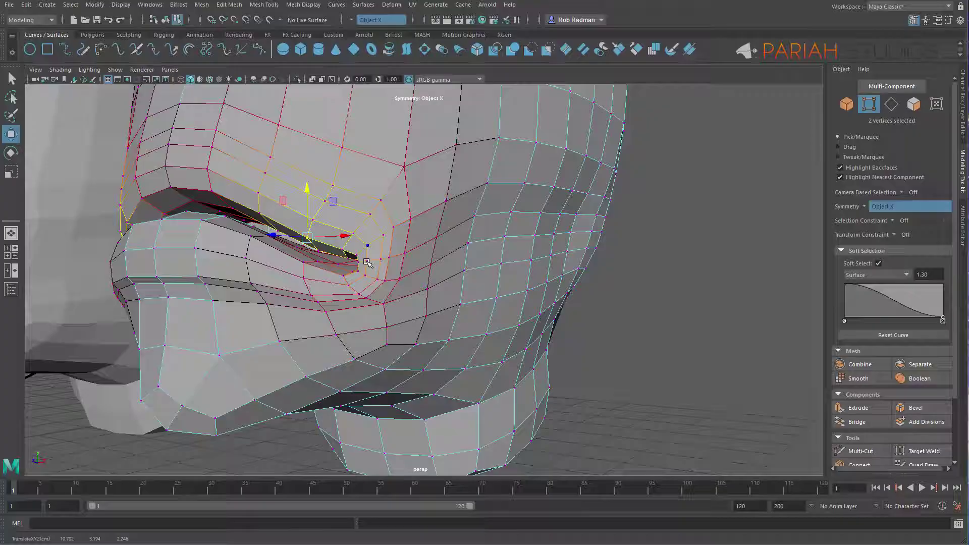
{"action": "left_click", "coordinate": [358, 273]}
{"action": "left_click_drag", "start_coordinate": [358, 224], "coordinate": [358, 235]}
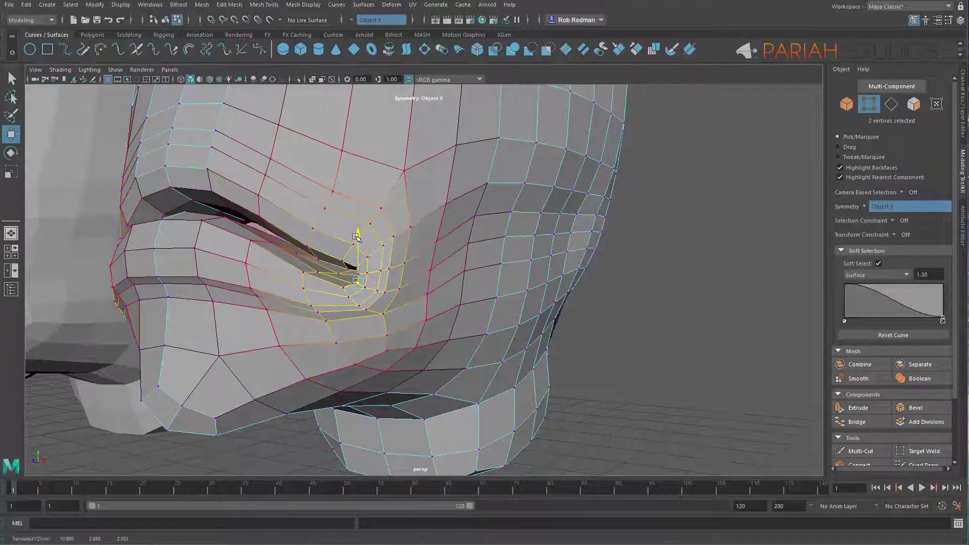
Step: Push the Grumpy head's centre lower-lip vertex forward and up, and raise the centre vertex just below the lip
{"action": "left_click", "coordinate": [164, 222]}
{"action": "left_click_drag", "start_coordinate": [163, 222], "coordinate": [278, 232], "text": "alt"}
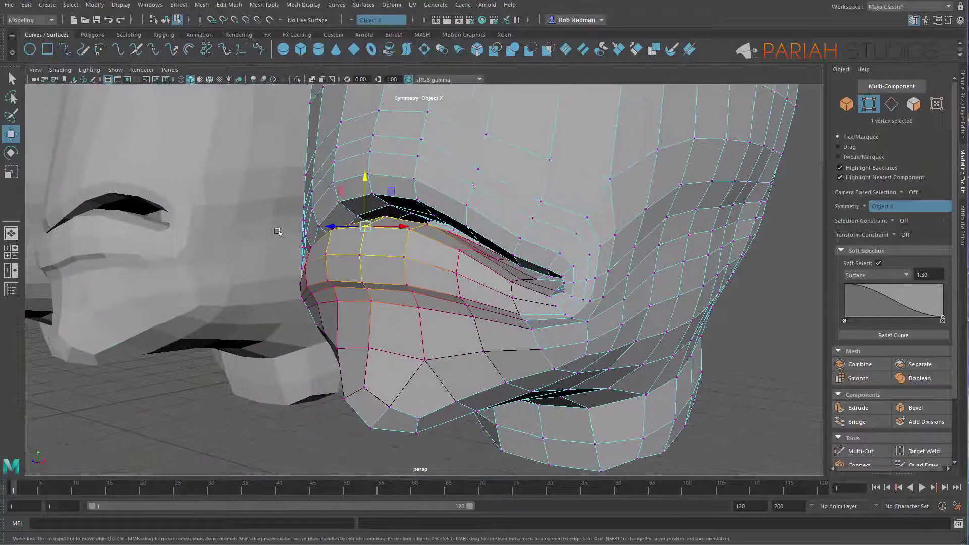
{"action": "left_click_drag", "start_coordinate": [375, 244], "coordinate": [345, 250], "text": "alt"}
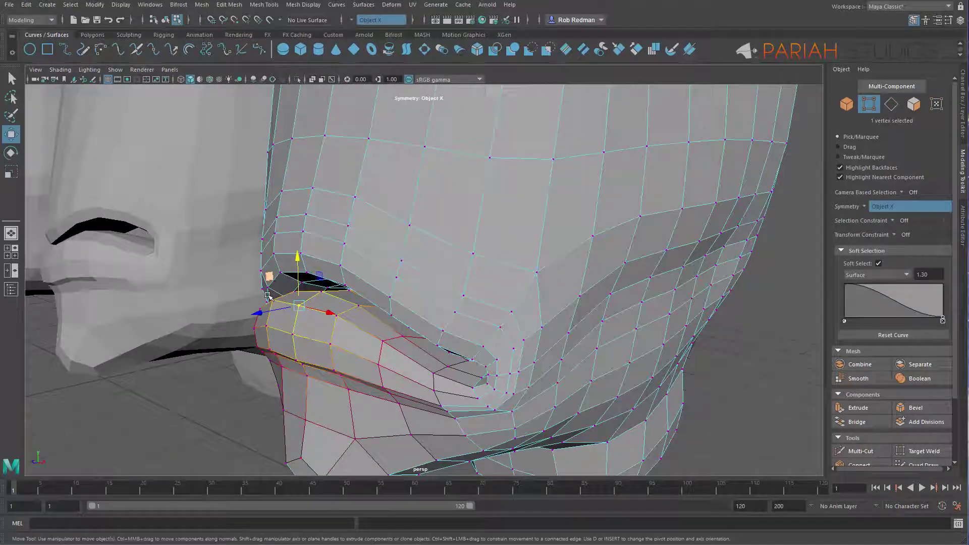
{"action": "left_click_drag", "start_coordinate": [258, 314], "coordinate": [250, 315]}
{"action": "left_click_drag", "start_coordinate": [290, 258], "coordinate": [288, 247]}
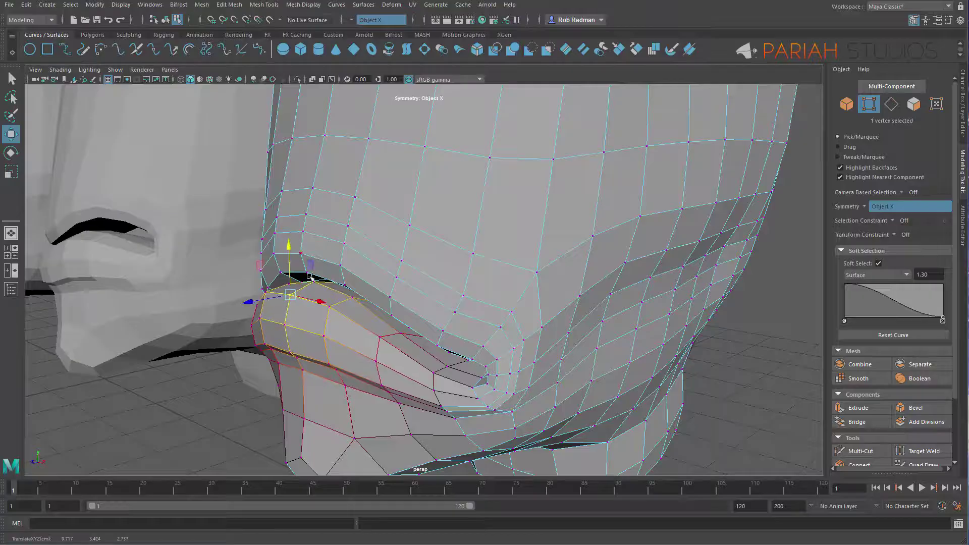
{"action": "left_click", "coordinate": [303, 371]}
{"action": "left_click_drag", "start_coordinate": [302, 333], "coordinate": [302, 326]}
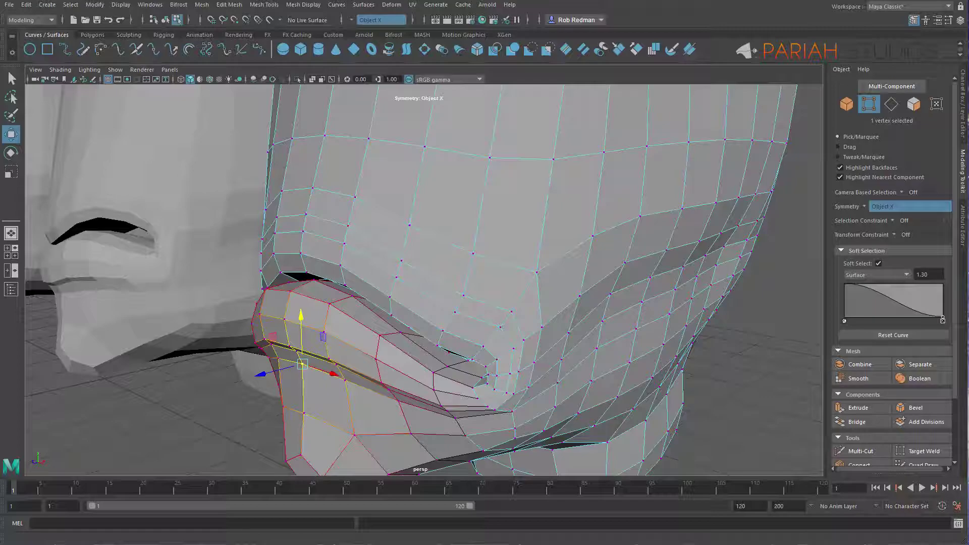
Step: Clear the Grumpy head's vertex selection and turn symmetry off
{"action": "left_click_drag", "start_coordinate": [440, 347], "coordinate": [436, 319], "text": "alt"}
{"action": "right_click_drag", "start_coordinate": [435, 319], "coordinate": [137, 396], "text": "alt"}
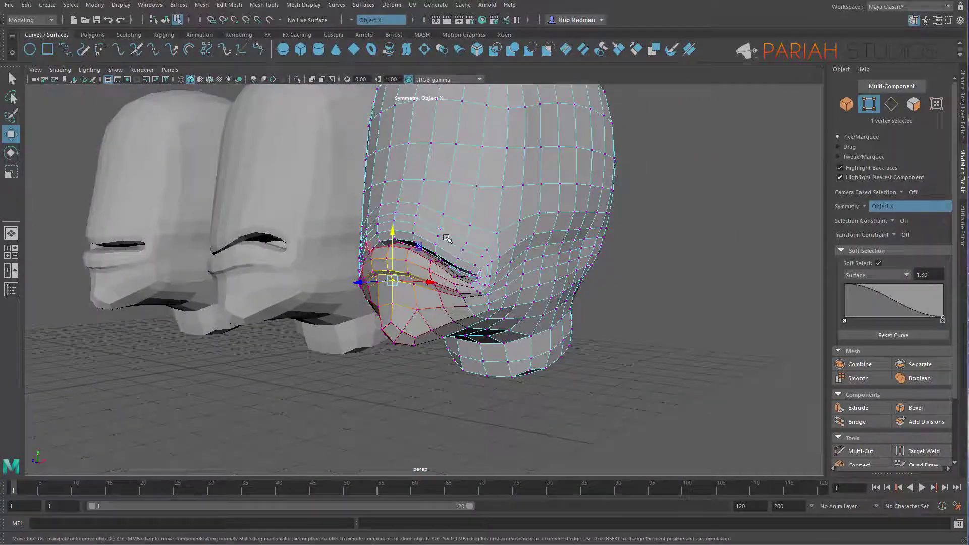
{"action": "left_click_drag", "start_coordinate": [471, 214], "coordinate": [570, 189], "text": "alt"}
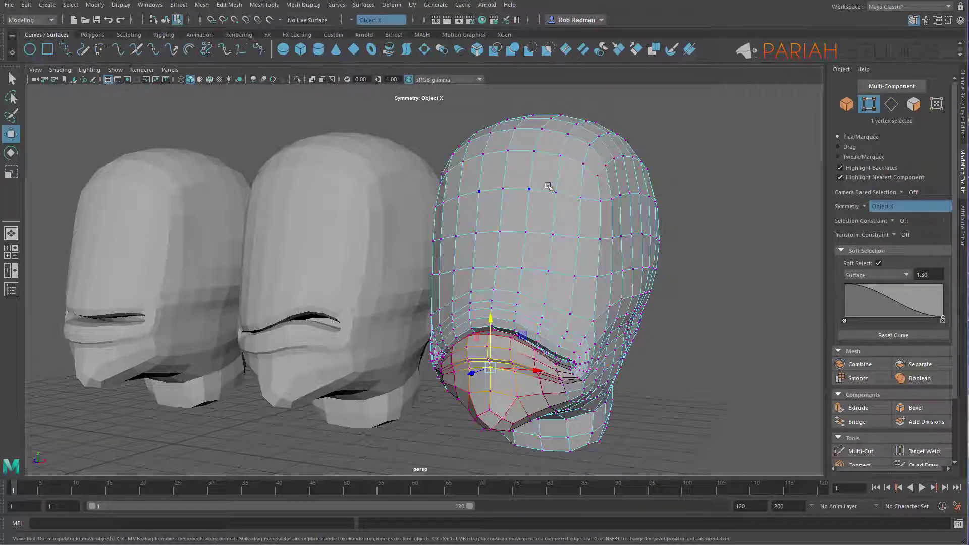
{"action": "left_click", "coordinate": [724, 246]}
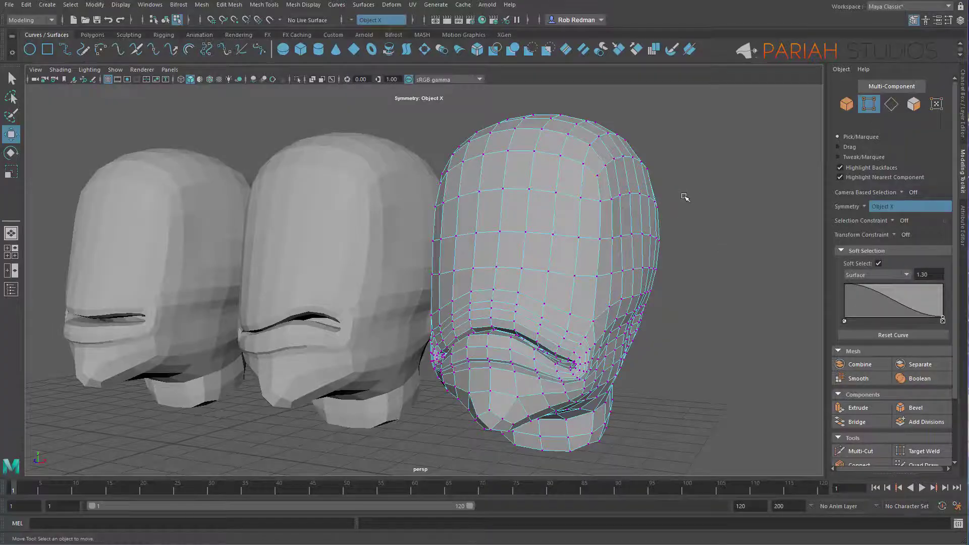
{"action": "mouse_move", "coordinate": [536, 282]}
{"action": "left_mouse_down", "text": "alt"}
{"action": "mouse_move", "coordinate": [566, 275]}
{"action": "mouse_move", "coordinate": [554, 277]}
{"action": "left_mouse_up", "text": "alt"}
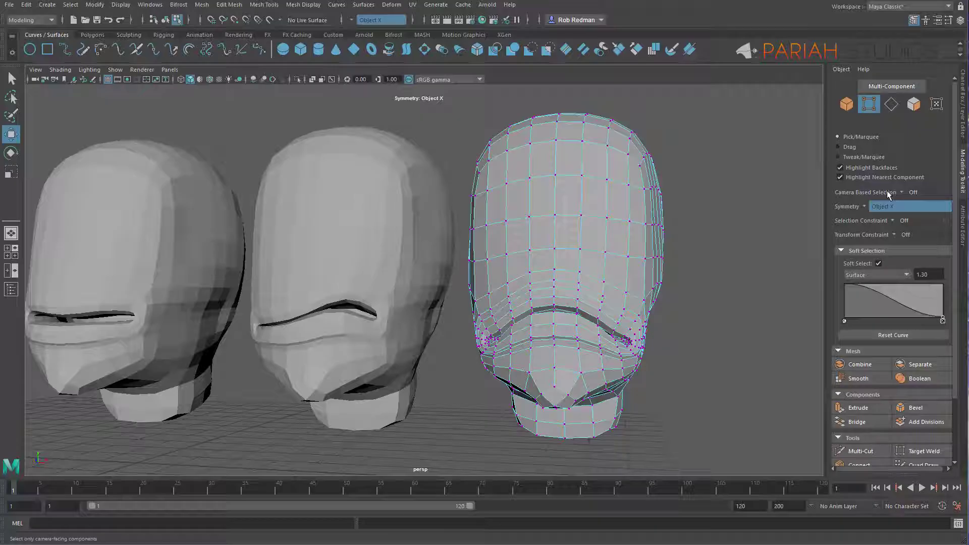
{"action": "left_click", "coordinate": [868, 207]}
{"action": "left_click", "coordinate": [878, 209]}
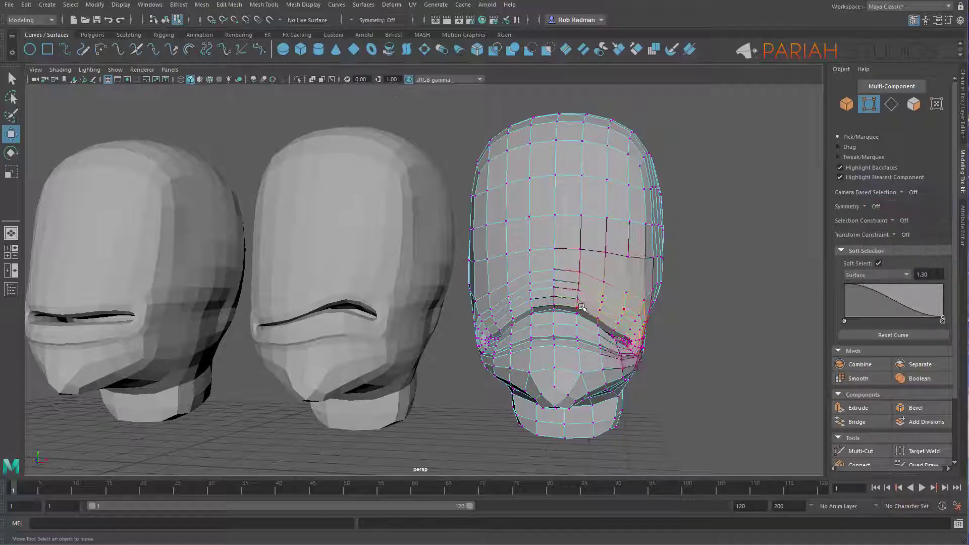
Step: Set the soft selection radius to 2.00 and nudge one vertex below the Grumpy head's lower lip outward along X and slightly up
{"action": "right_click_drag", "start_coordinate": [615, 355], "coordinate": [657, 344], "text": "alt"}
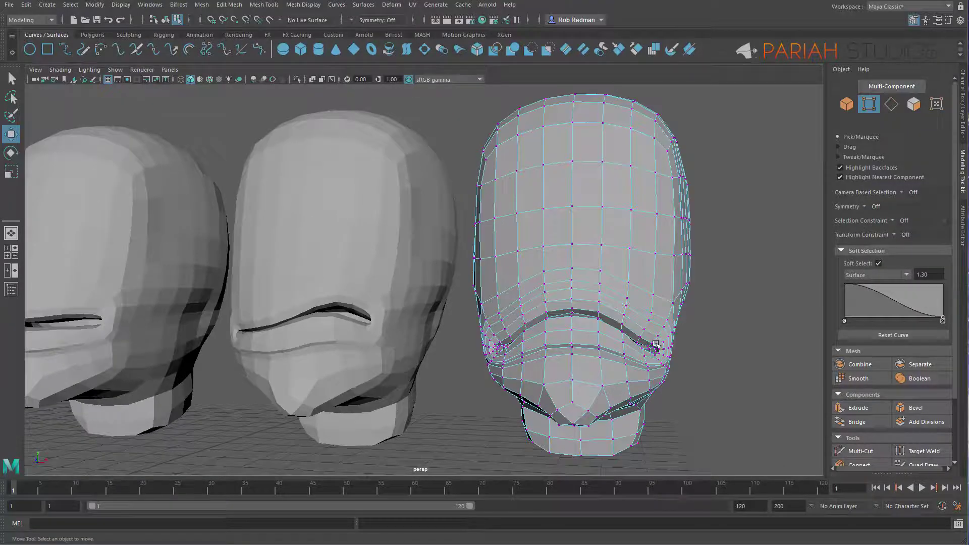
{"action": "middle_click_drag", "start_coordinate": [610, 372], "coordinate": [598, 345], "text": "alt"}
{"action": "right_click_drag", "start_coordinate": [598, 346], "coordinate": [562, 310], "text": "alt"}
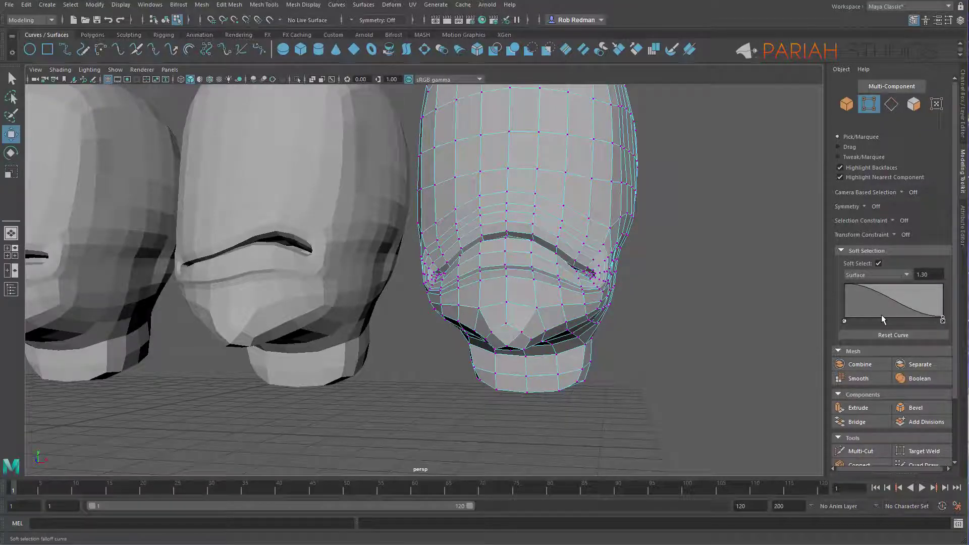
{"action": "left_click", "coordinate": [915, 273]}
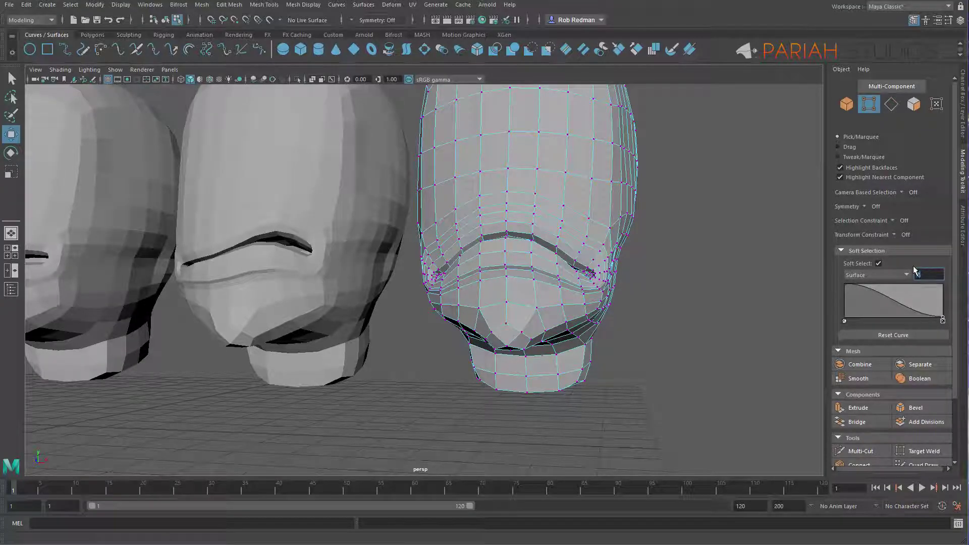
{"action": "type", "text": "2"}
{"action": "key", "text": "Return"}
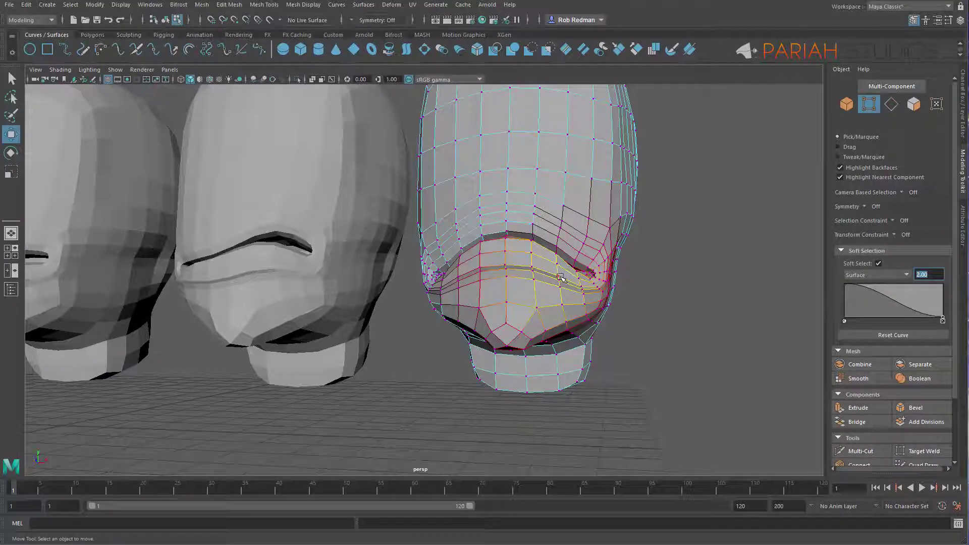
{"action": "middle_click_drag", "start_coordinate": [560, 277], "coordinate": [563, 291]}
{"action": "left_click", "coordinate": [562, 290]}
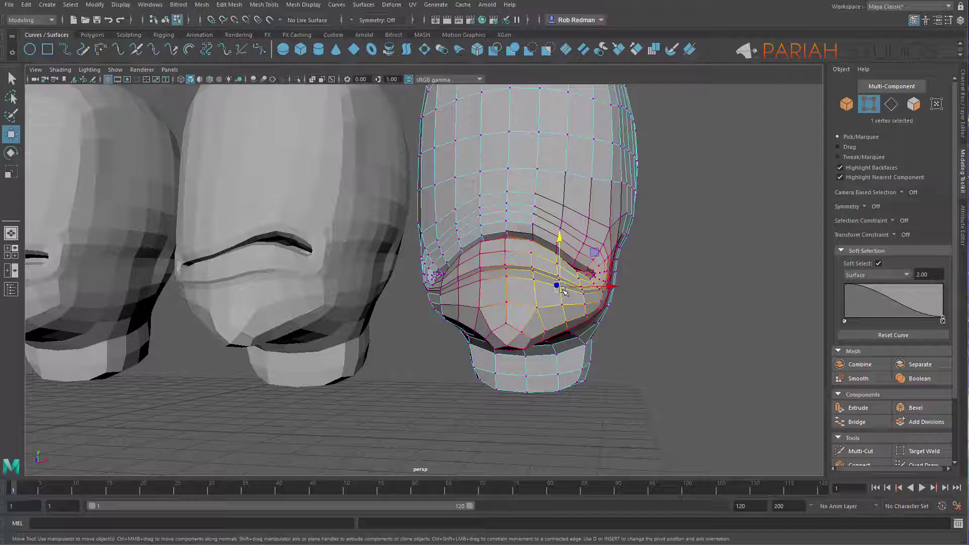
{"action": "left_click_drag", "start_coordinate": [611, 287], "coordinate": [612, 288]}
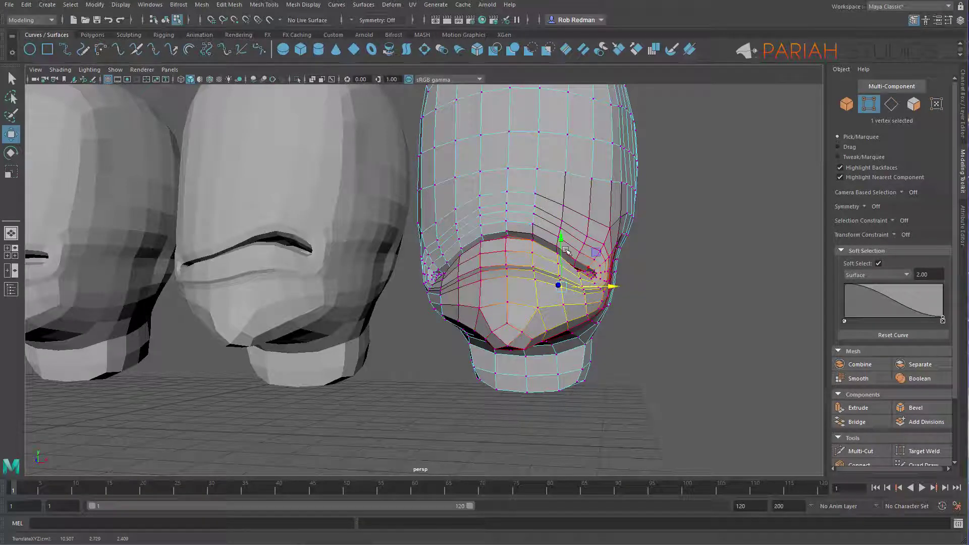
{"action": "left_click_drag", "start_coordinate": [562, 241], "coordinate": [561, 239]}
{"action": "middle_click_drag", "start_coordinate": [562, 238], "coordinate": [561, 237]}
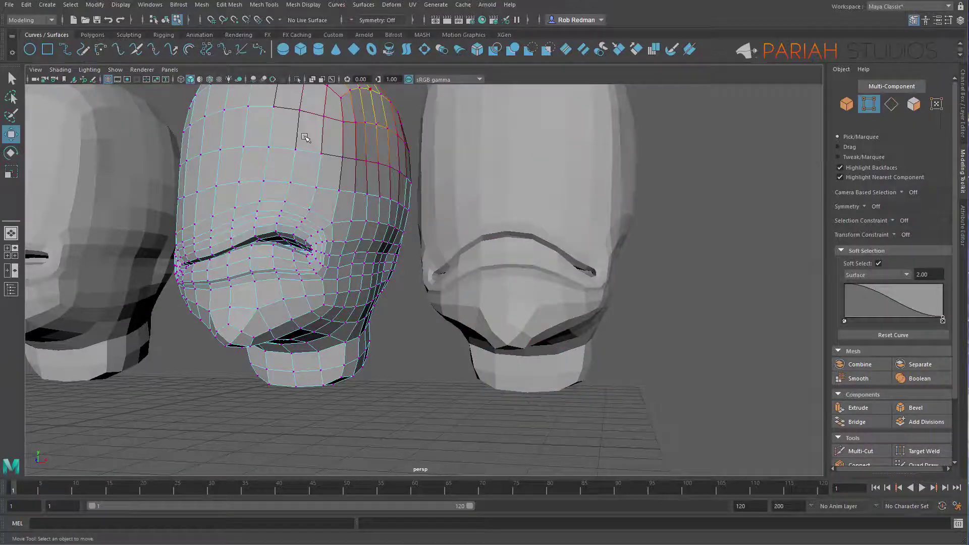
Step: Switch to the sneer head's vertices, set the soft selection radius to 2.60, and shift the chin vertex slightly sideways and up
{"action": "middle_click_drag", "start_coordinate": [319, 297], "coordinate": [444, 297], "text": "alt"}
{"action": "left_click_drag", "start_coordinate": [444, 298], "coordinate": [481, 308], "text": "alt"}
{"action": "left_click", "coordinate": [497, 306]}
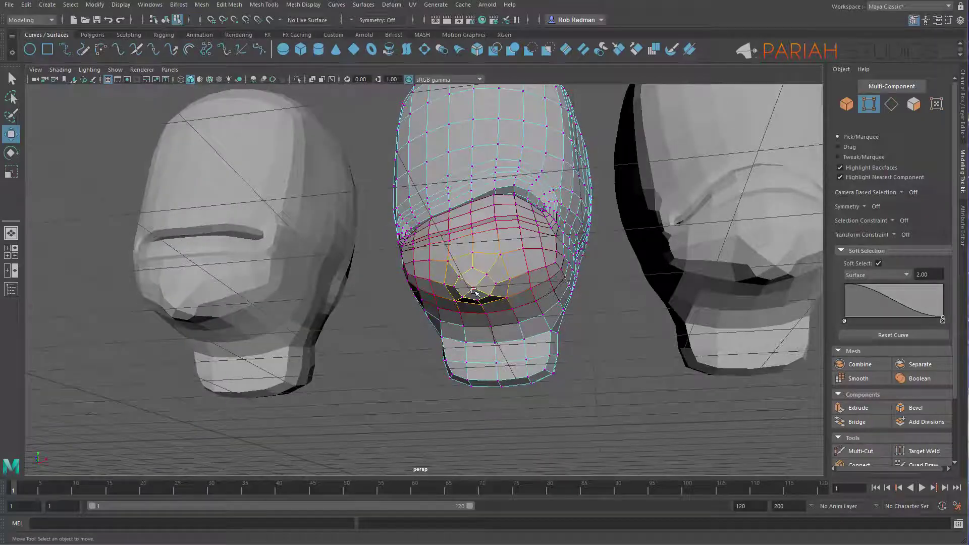
{"action": "left_click", "coordinate": [475, 289]}
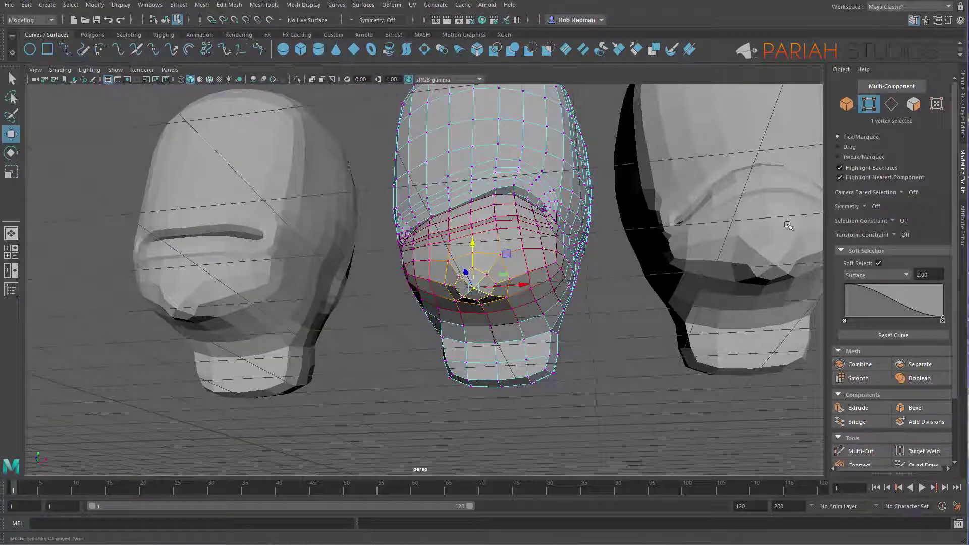
{"action": "left_click_drag", "start_coordinate": [600, 209], "coordinate": [530, 283], "text": "alt"}
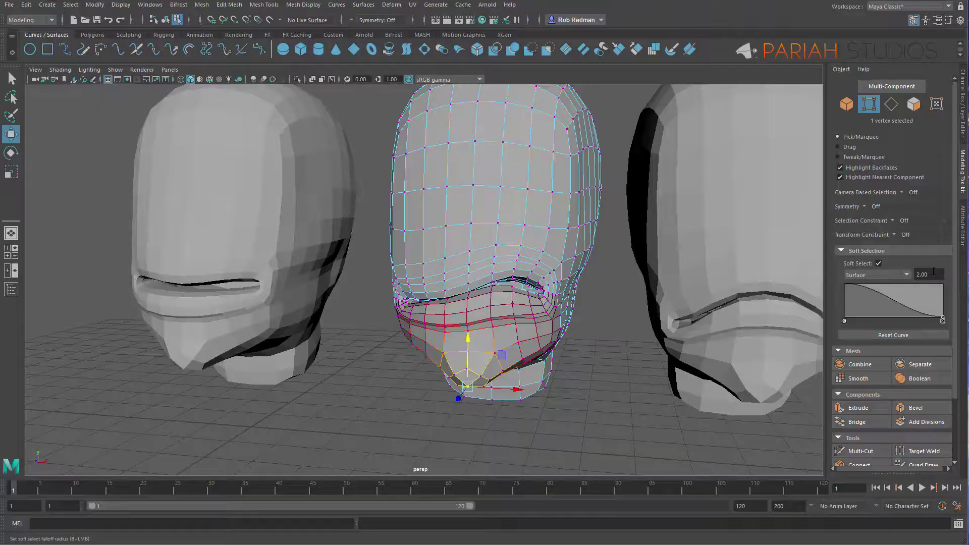
{"action": "left_click", "coordinate": [934, 274]}
{"action": "type", "text": "2.6"}
{"action": "key", "text": "Return"}
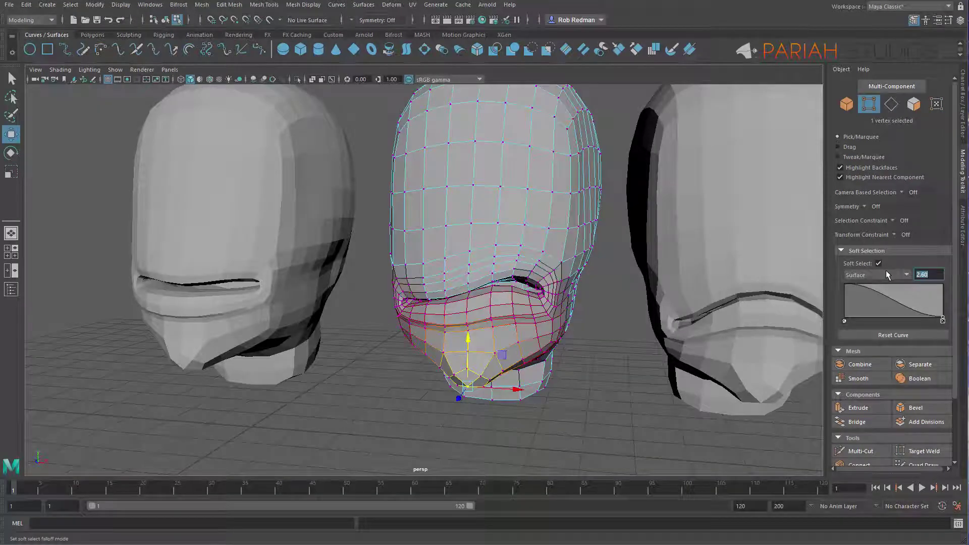
{"action": "left_click_drag", "start_coordinate": [504, 355], "coordinate": [506, 353]}
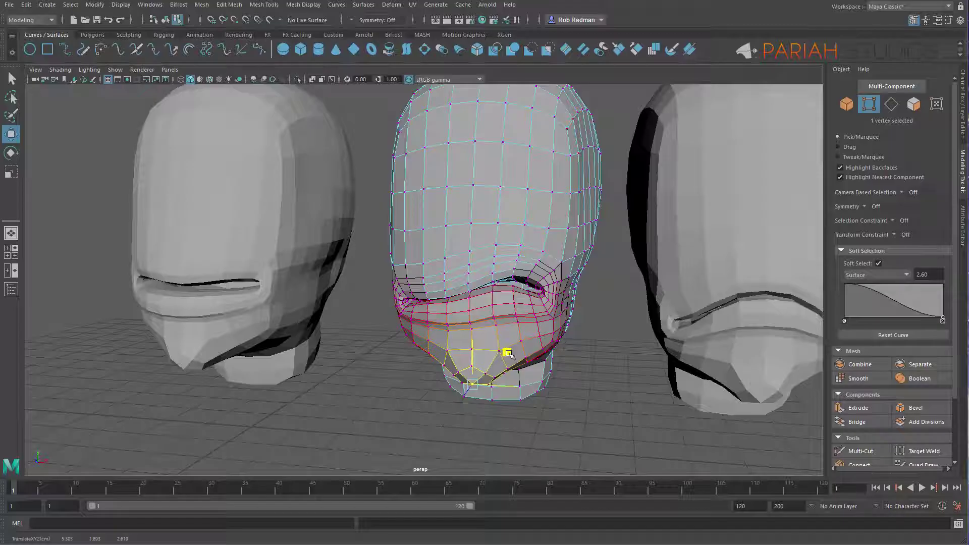
Step: Nudge a vertex on the underside of the sneer head's jaw slightly along X
{"action": "left_click_drag", "start_coordinate": [502, 310], "coordinate": [456, 330], "text": "alt"}
{"action": "left_click", "coordinate": [454, 319]}
{"action": "left_click", "coordinate": [473, 343]}
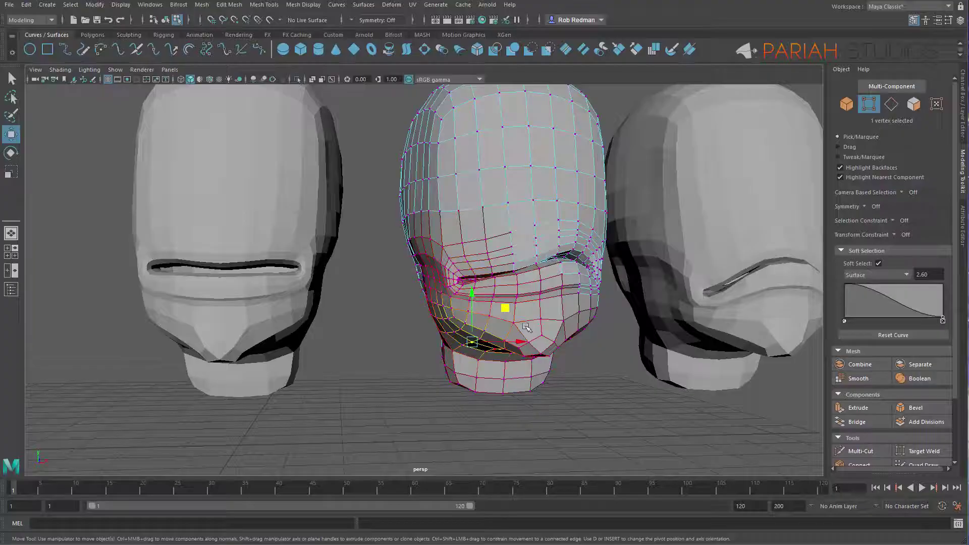
{"action": "left_click_drag", "start_coordinate": [521, 344], "coordinate": [519, 342]}
Step: Clear the vertex selection, return the sneer head to object mode, and compare all three heads
{"action": "left_click", "coordinate": [618, 379]}
{"action": "left_click", "coordinate": [564, 321]}
{"action": "left_click_drag", "start_coordinate": [646, 236], "coordinate": [628, 216], "text": "alt"}
{"action": "right_click_drag", "start_coordinate": [627, 217], "coordinate": [527, 149], "text": "alt"}
{"action": "key", "text": "F8"}
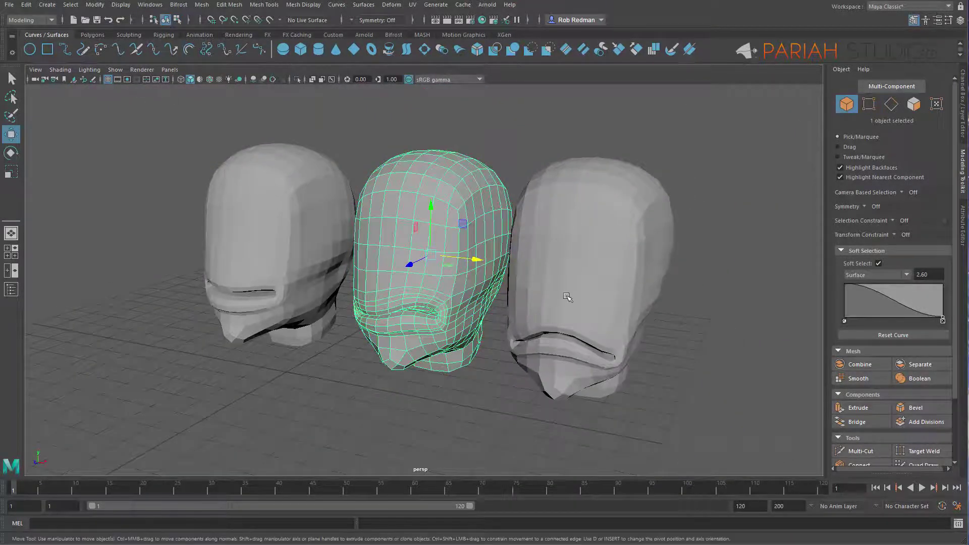
{"action": "left_click_drag", "start_coordinate": [565, 298], "coordinate": [451, 182], "text": "alt"}
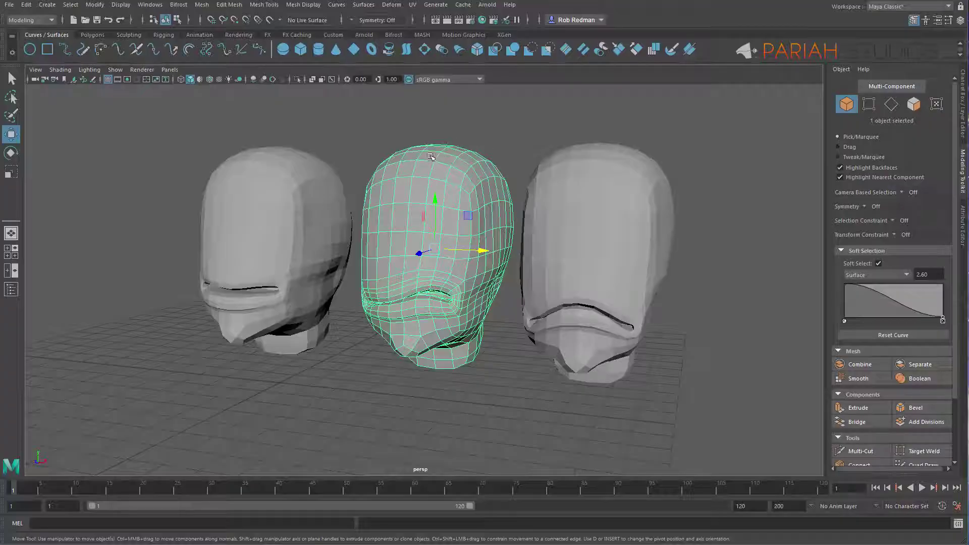
Step: Add the neutral head to the selection after the sneer head and open the Blend Shape creation options
{"action": "left_click", "coordinate": [291, 234], "text": "shift"}
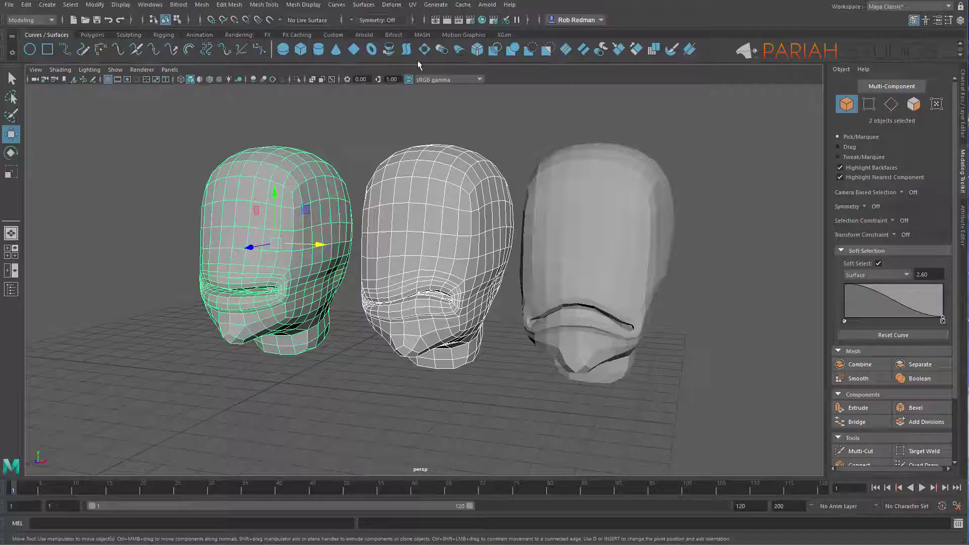
{"action": "left_click", "coordinate": [392, 5]}
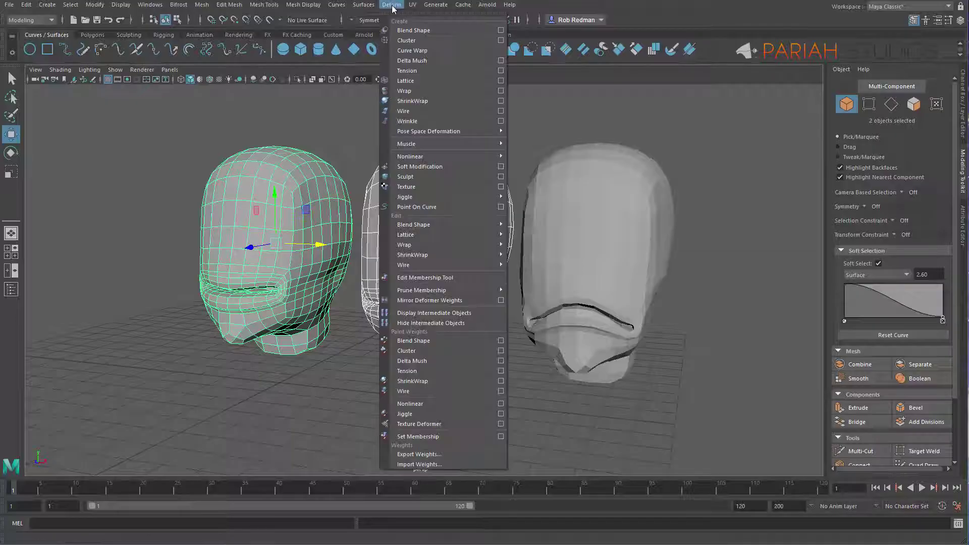
{"action": "left_click", "coordinate": [501, 31]}
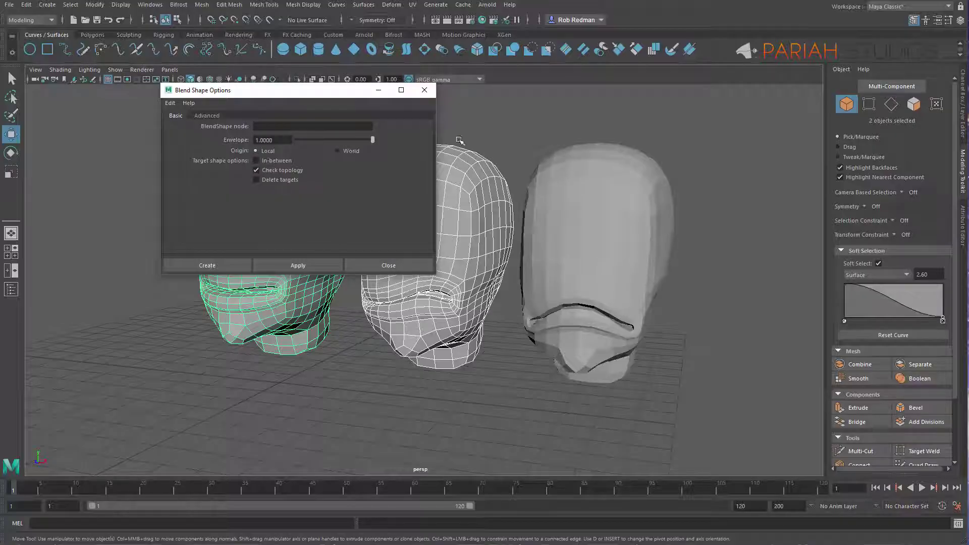
{"action": "left_click_drag", "start_coordinate": [343, 101], "coordinate": [30, 108]}
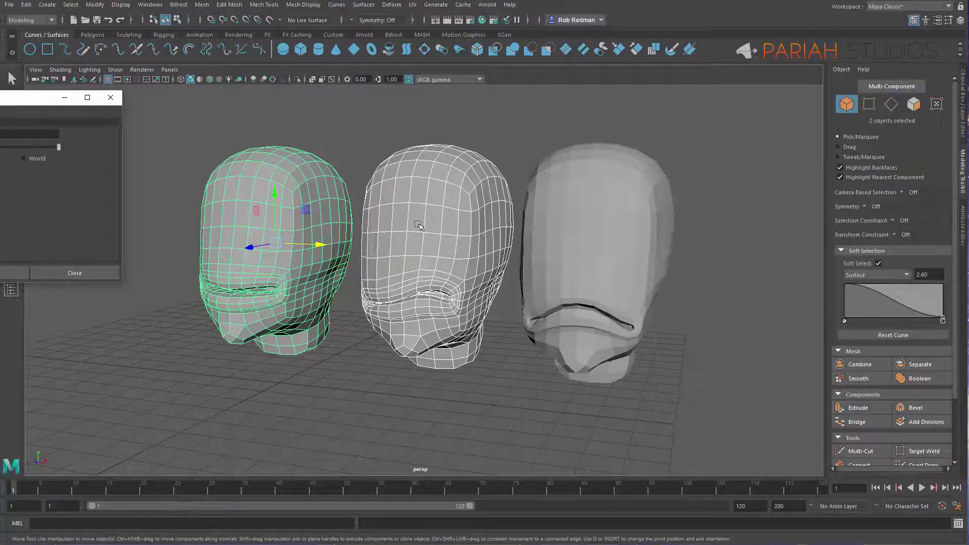
{"action": "left_click_drag", "start_coordinate": [433, 227], "coordinate": [327, 224], "text": "alt"}
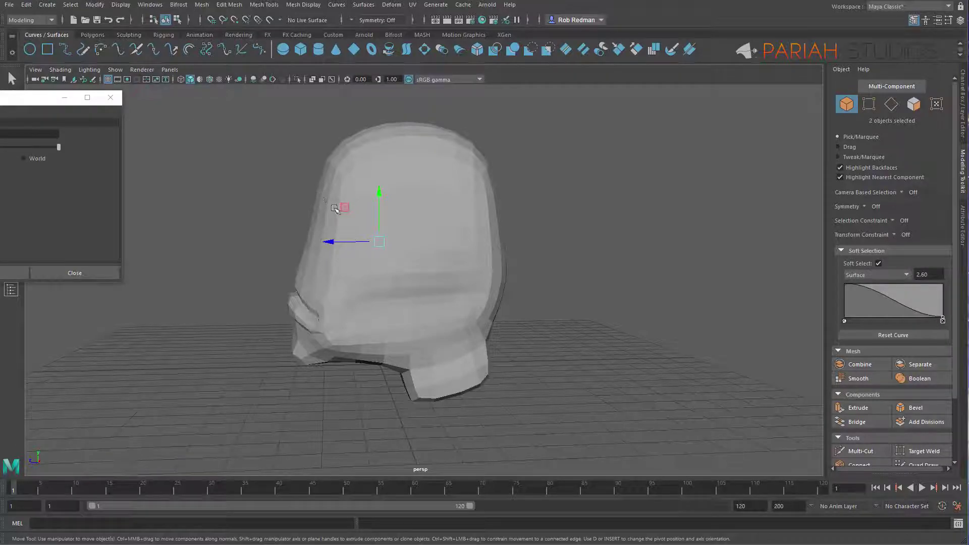
{"action": "right_click_drag", "start_coordinate": [345, 215], "coordinate": [468, 95], "text": "alt"}
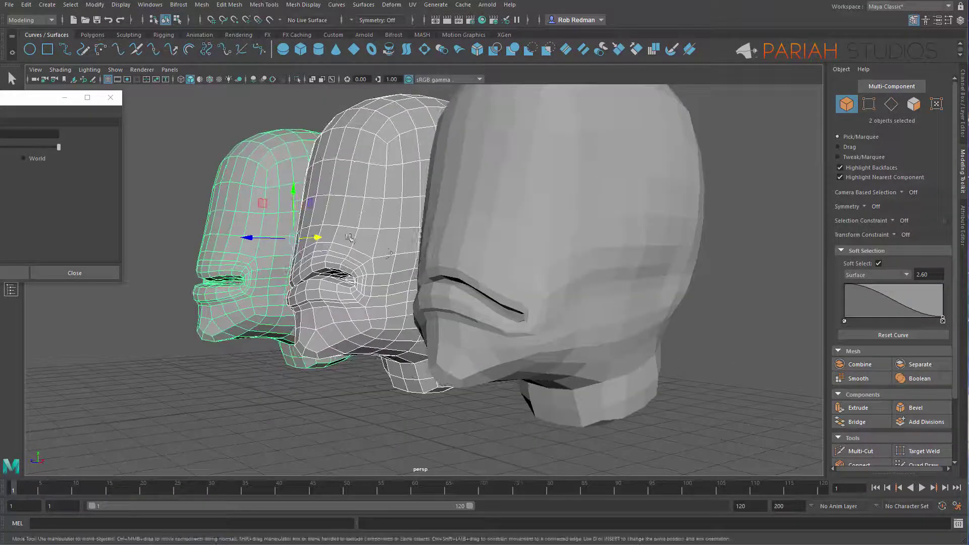
{"action": "scroll", "coordinate": [421, 253], "scroll_direction": "up", "scroll_amount": 3}
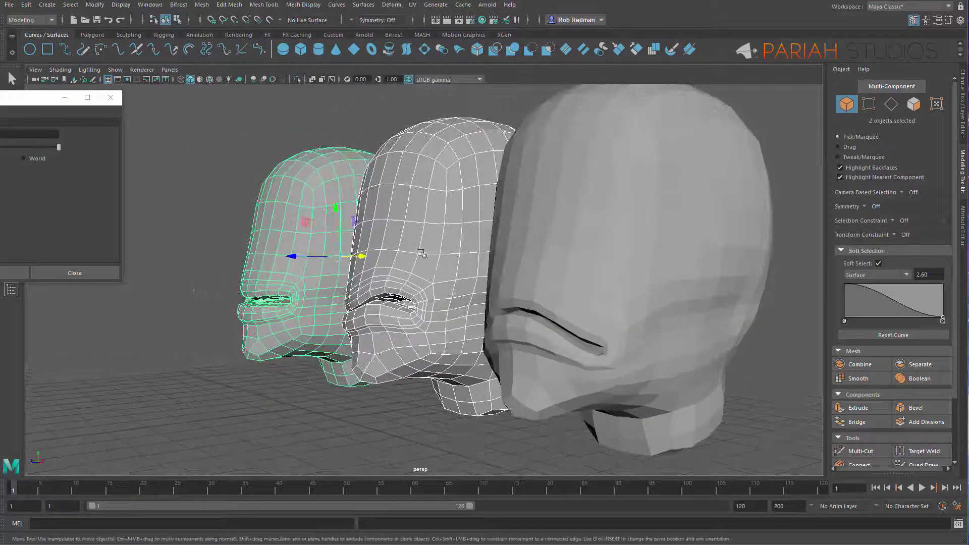
{"action": "left_click_drag", "start_coordinate": [409, 233], "coordinate": [427, 301], "text": "alt"}
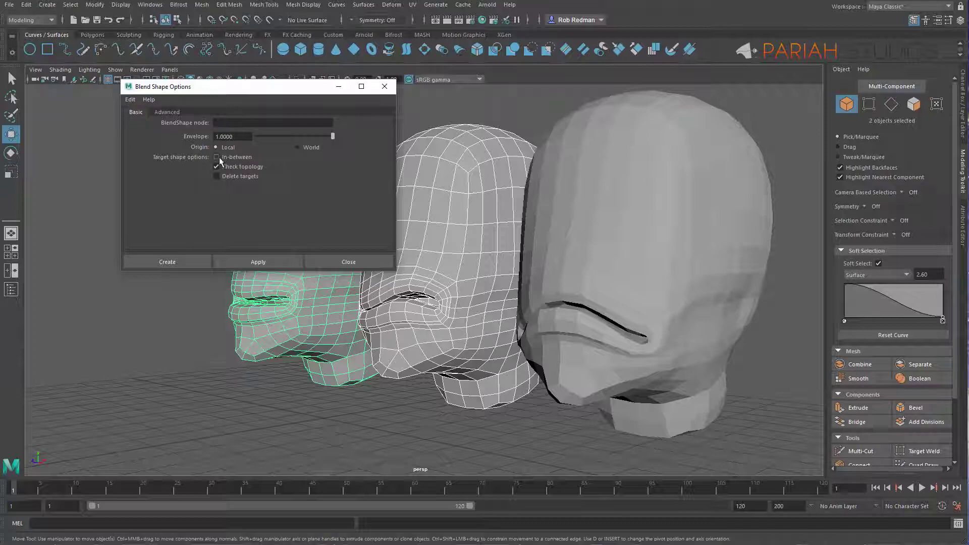
Step: Check the advanced deformation order choices, keep Automatic, and create the sneer blend shape on the neutral head
{"action": "left_click", "coordinate": [166, 113]}
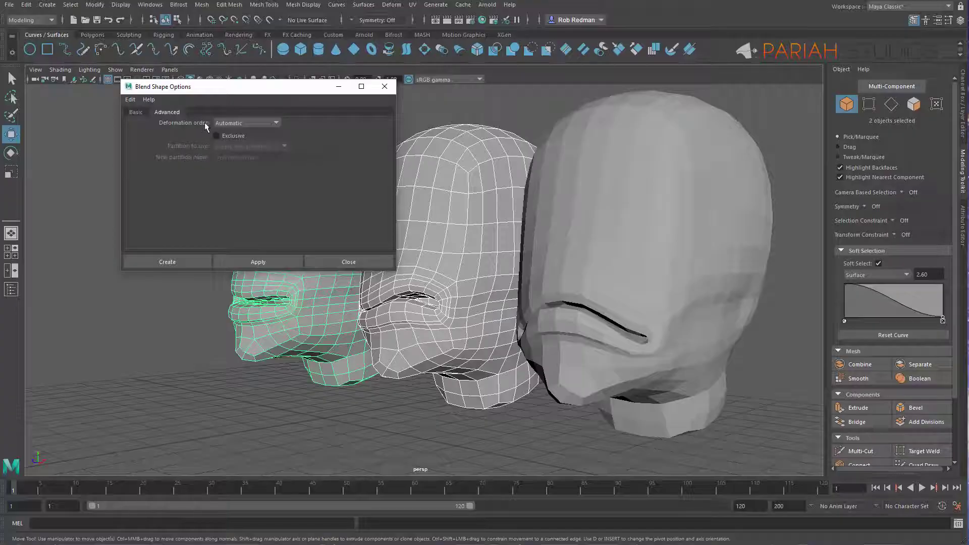
{"action": "left_click", "coordinate": [276, 123]}
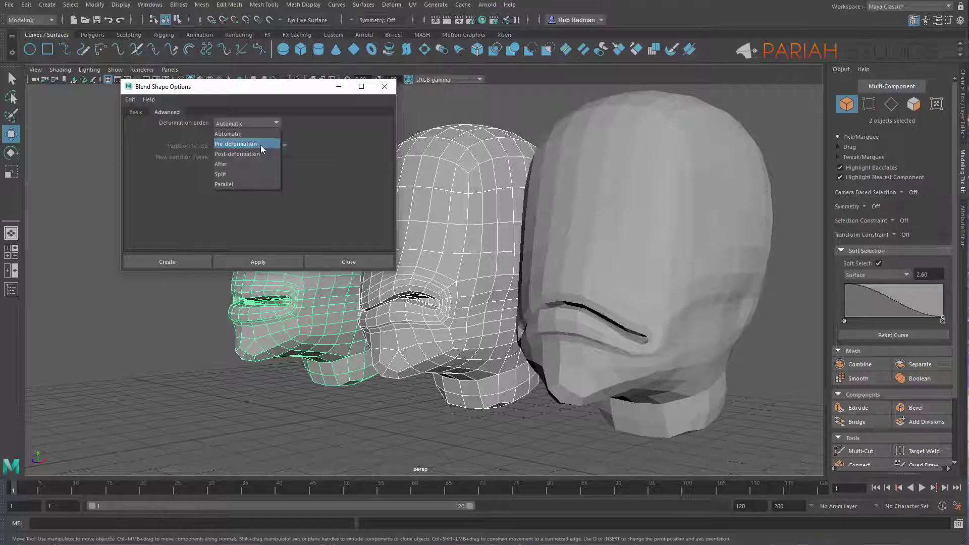
{"action": "left_click", "coordinate": [339, 206]}
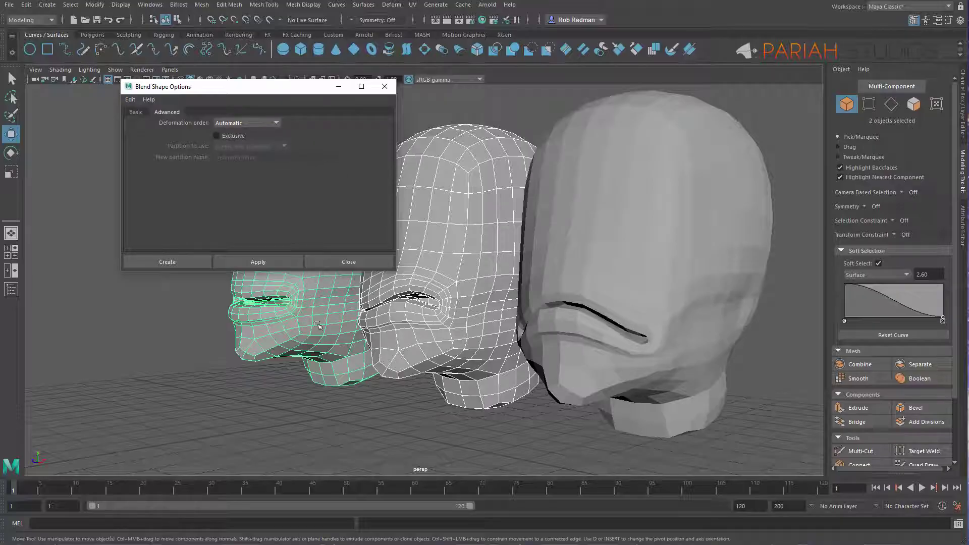
{"action": "left_click", "coordinate": [180, 262]}
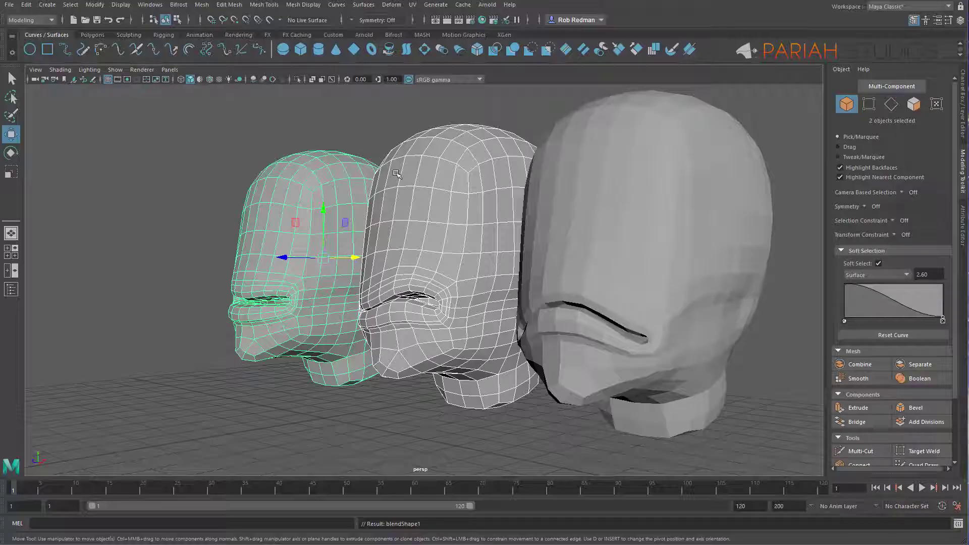
Step: Select the Grumpy head followed by the neutral head and create a second blend shape on the neutral head
{"action": "left_click", "coordinate": [601, 200]}
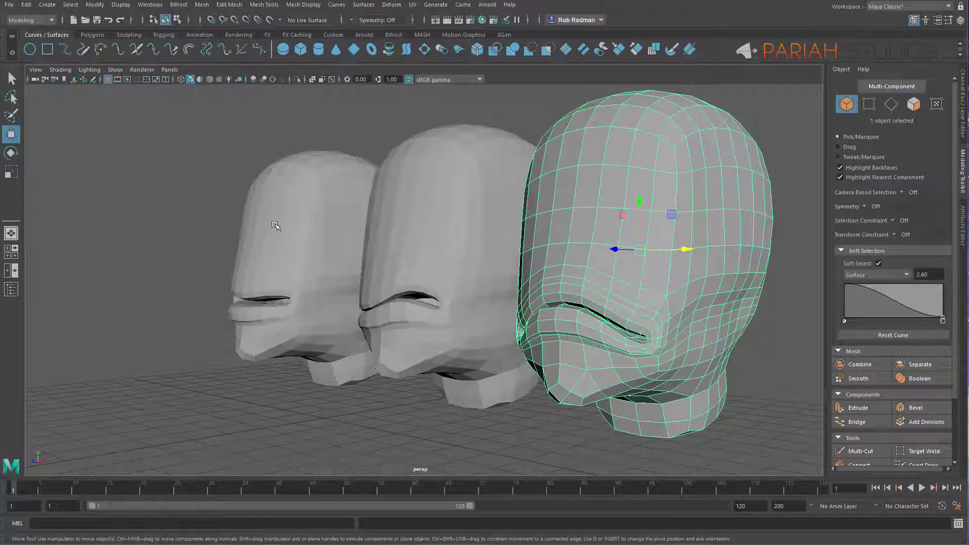
{"action": "left_click", "coordinate": [293, 230], "text": "shift"}
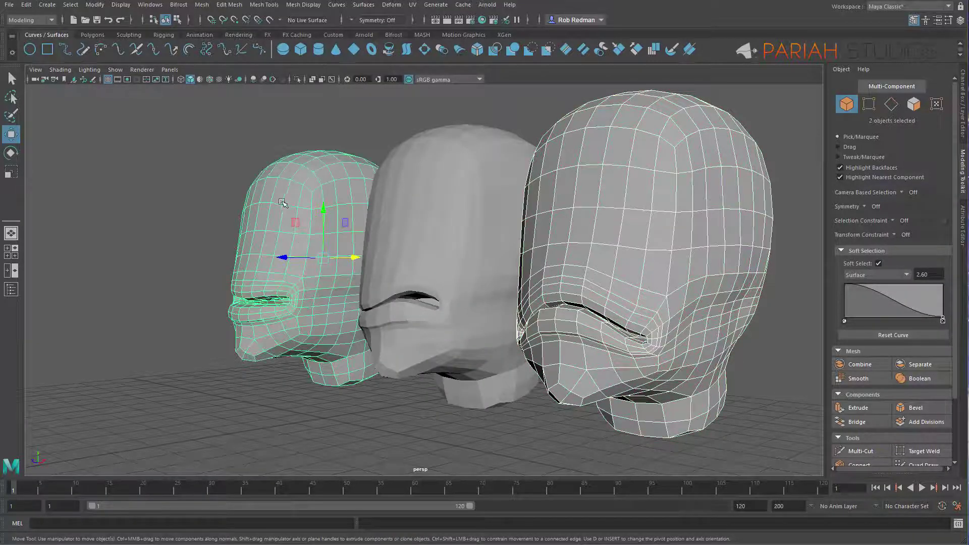
{"action": "left_click", "coordinate": [393, 5]}
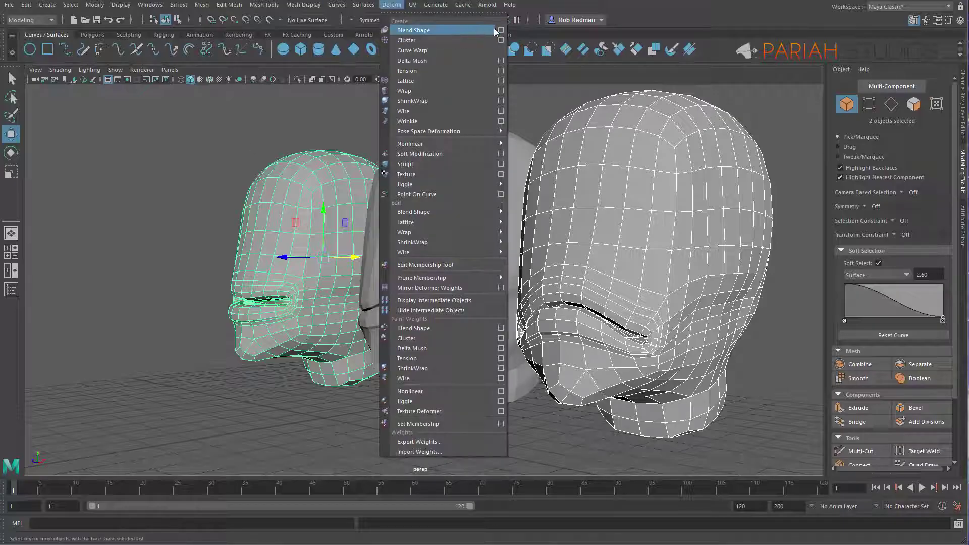
{"action": "left_click", "coordinate": [419, 29]}
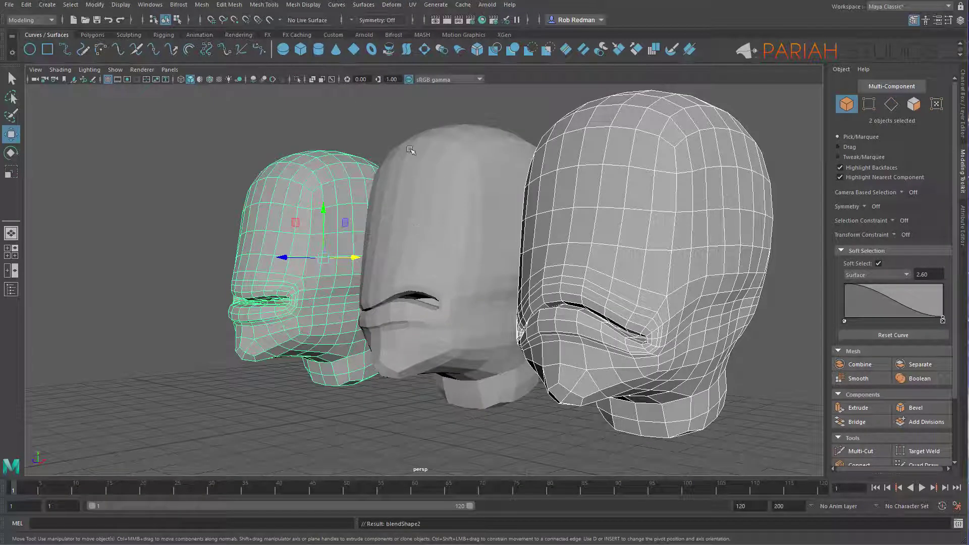
Step: Move the sneer and Grumpy heads together straight up out of the way, leaving the neutral head selected
{"action": "left_click", "coordinate": [500, 168]}
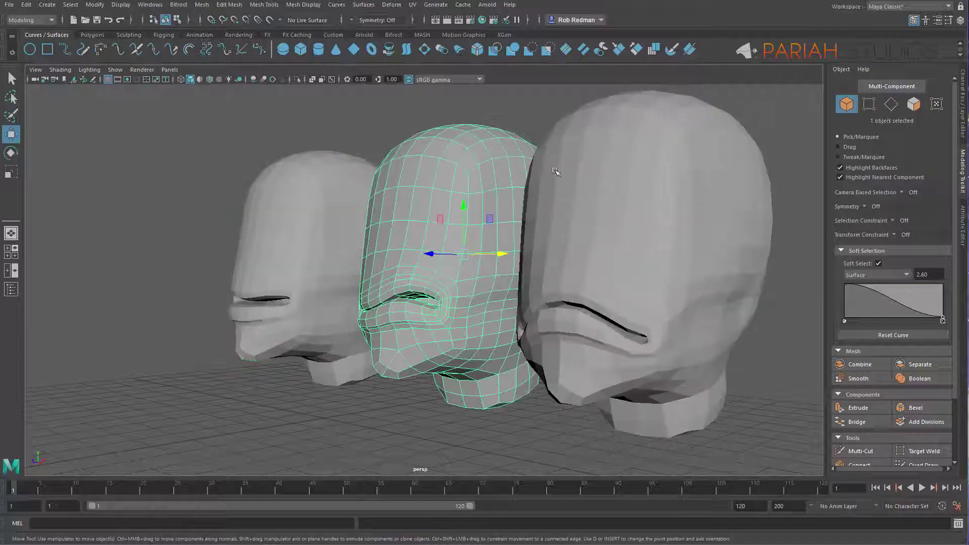
{"action": "left_click", "coordinate": [611, 202], "text": "shift"}
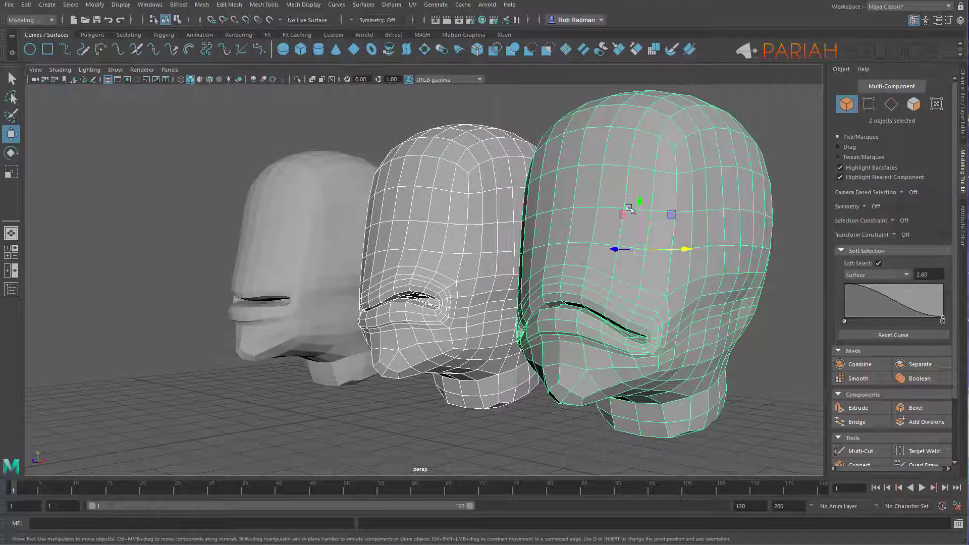
{"action": "right_click_drag", "start_coordinate": [608, 259], "coordinate": [489, 232], "text": "alt"}
{"action": "left_click_drag", "start_coordinate": [548, 215], "coordinate": [560, 1]}
{"action": "middle_click_drag", "start_coordinate": [392, 286], "coordinate": [460, 302], "text": "alt"}
{"action": "left_click", "coordinate": [445, 291]}
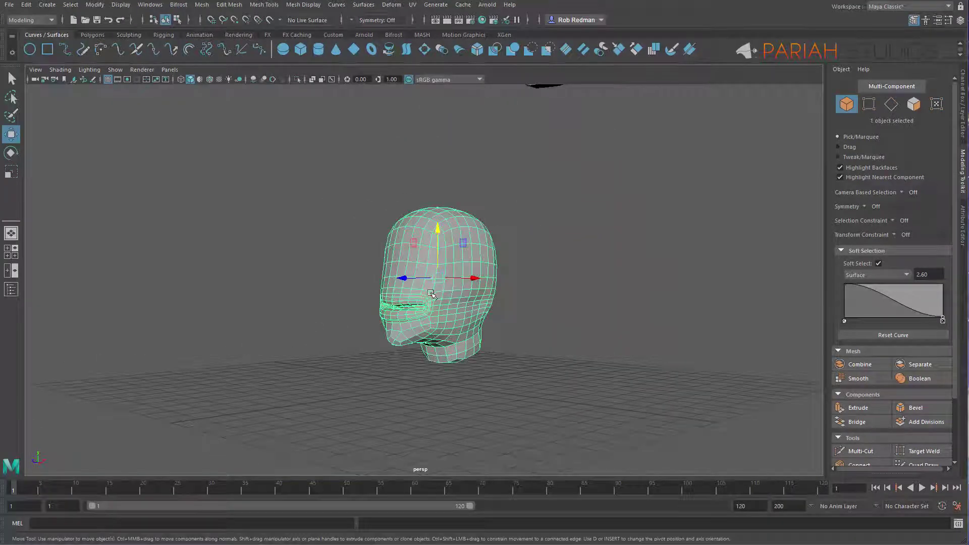
Step: Open the Shape Editor for the neutral head, keeping its mouth area in clear sight
{"action": "right_click_drag", "start_coordinate": [431, 293], "coordinate": [948, 85], "text": "alt"}
{"action": "left_click_drag", "start_coordinate": [351, 265], "coordinate": [558, 287], "text": "alt"}
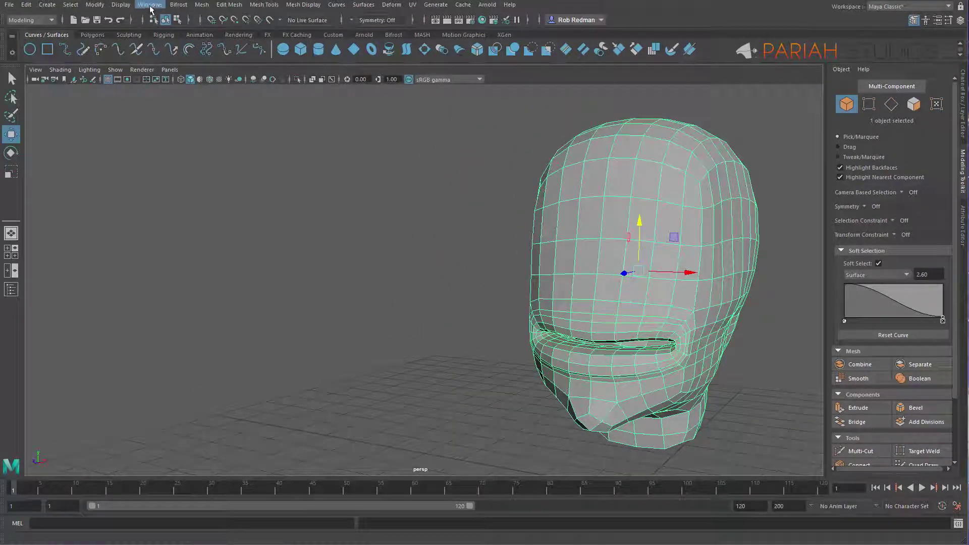
{"action": "left_click", "coordinate": [150, 5]}
{"action": "mouse_move", "coordinate": [229, 60]}
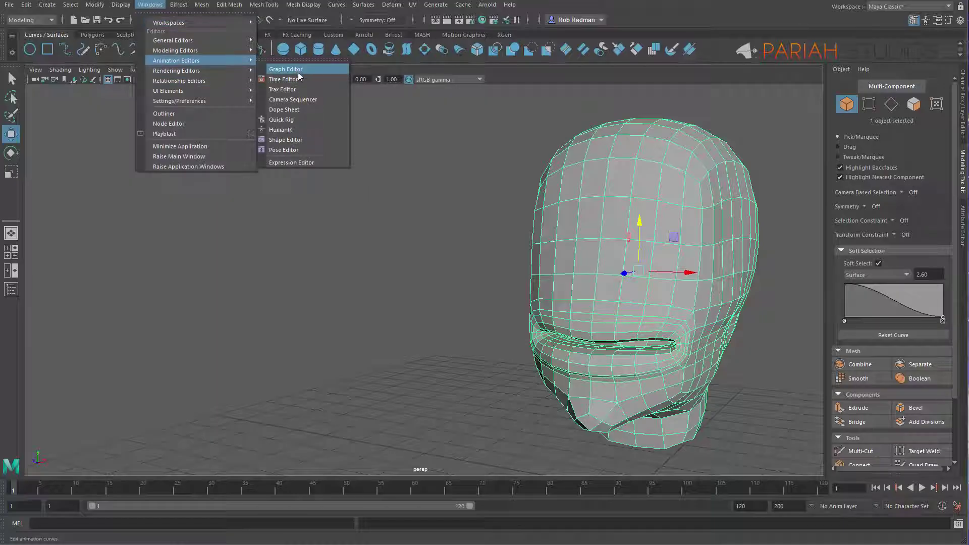
{"action": "left_click", "coordinate": [312, 141]}
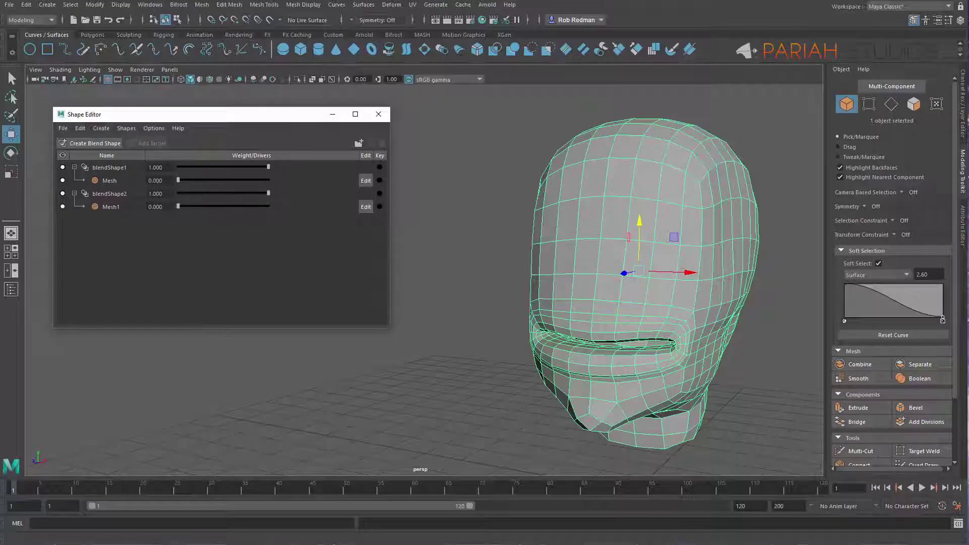
{"action": "right_click_drag", "start_coordinate": [643, 328], "coordinate": [404, 188], "text": "alt"}
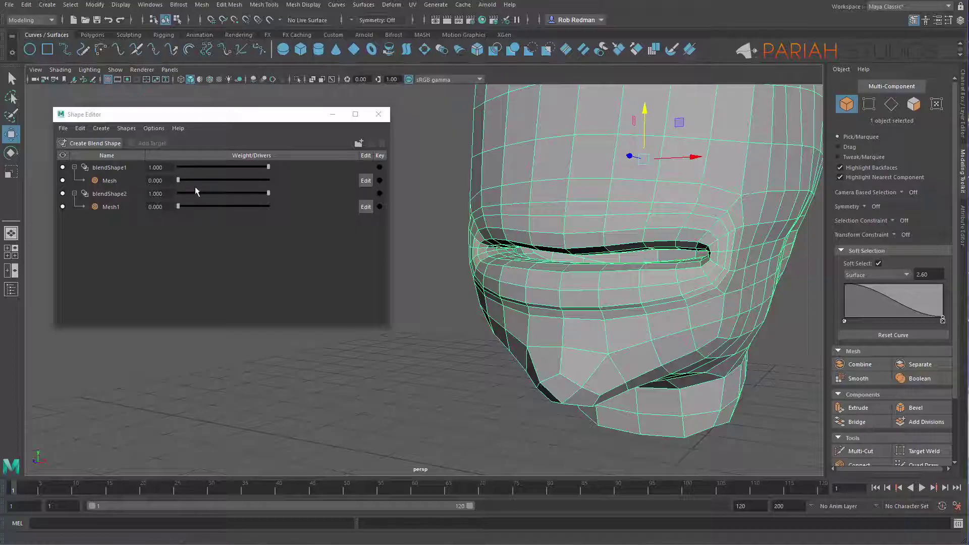
Step: Test the sneer target Mesh up to weight 1 and back to 0, and try the Grumpy target Mesh1 as well
{"action": "left_click", "coordinate": [110, 169]}
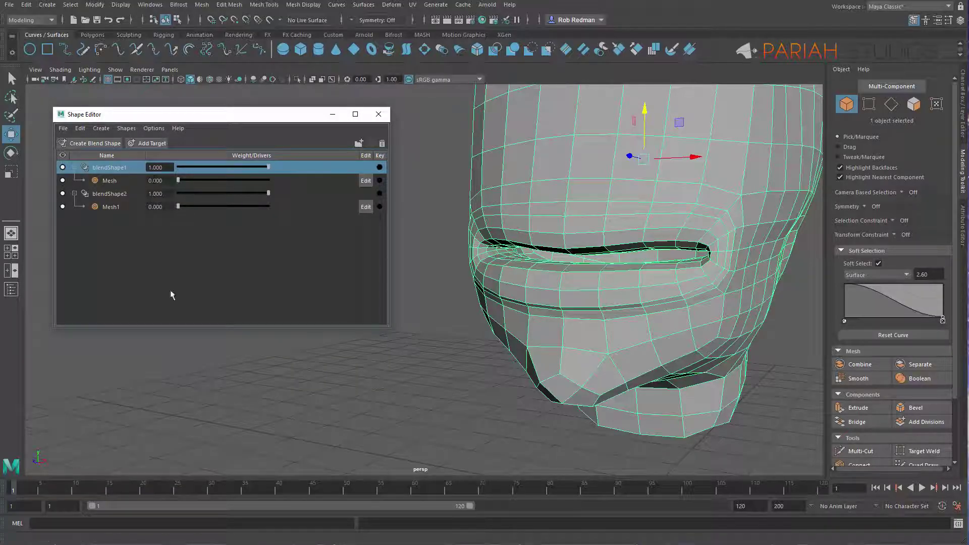
{"action": "left_click_drag", "start_coordinate": [179, 181], "coordinate": [276, 187]}
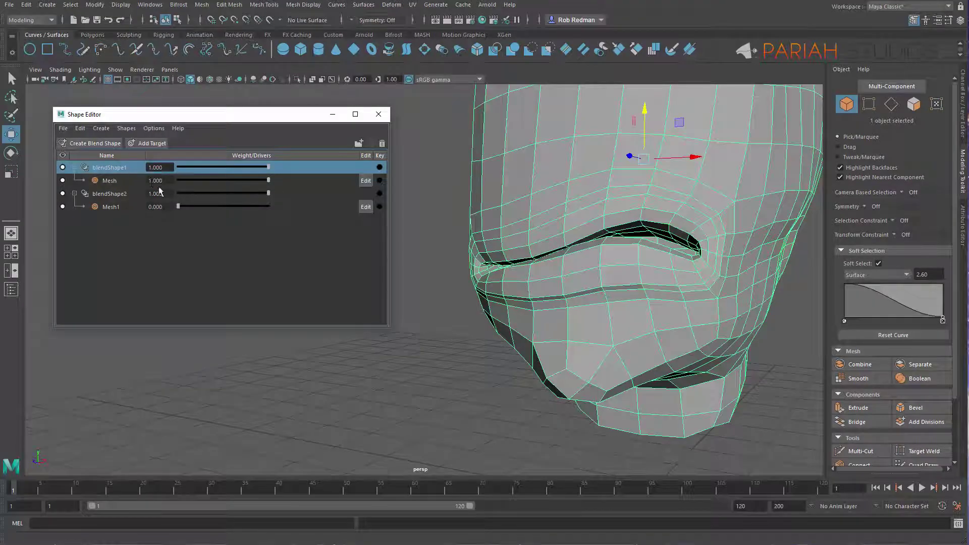
{"action": "left_click_drag", "start_coordinate": [269, 180], "coordinate": [156, 187]}
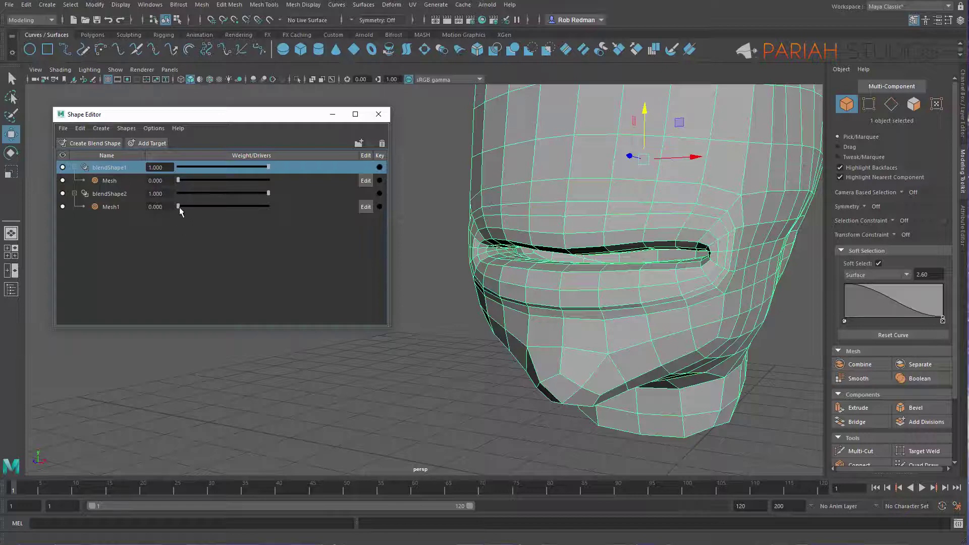
{"action": "left_click_drag", "start_coordinate": [179, 207], "coordinate": [162, 227]}
Step: Try mixing Mesh at about 0.37 with Mesh1 at about 0.89, inspect the expression, and return both weights to 0
{"action": "left_click_drag", "start_coordinate": [179, 180], "coordinate": [212, 175]}
{"action": "left_click_drag", "start_coordinate": [180, 207], "coordinate": [259, 211]}
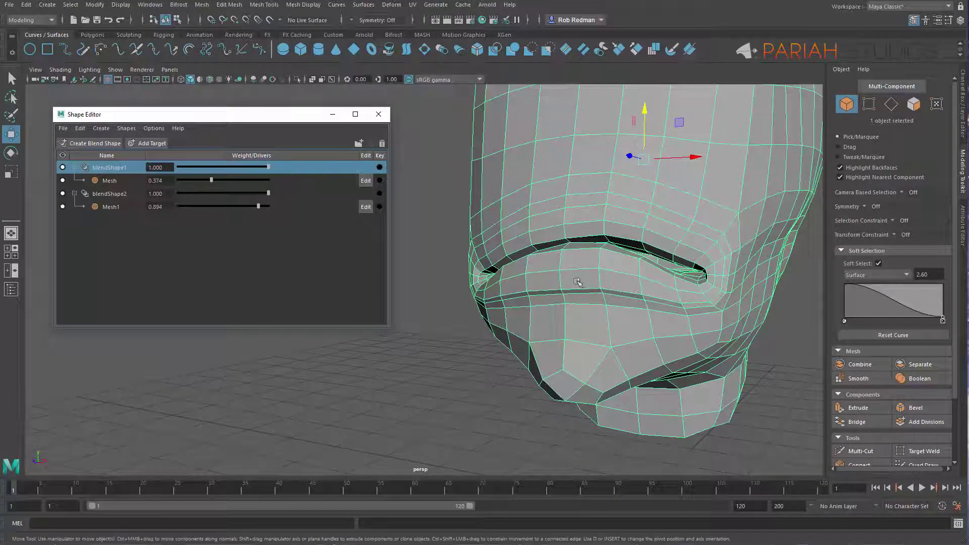
{"action": "left_click_drag", "start_coordinate": [583, 278], "coordinate": [609, 290], "text": "alt"}
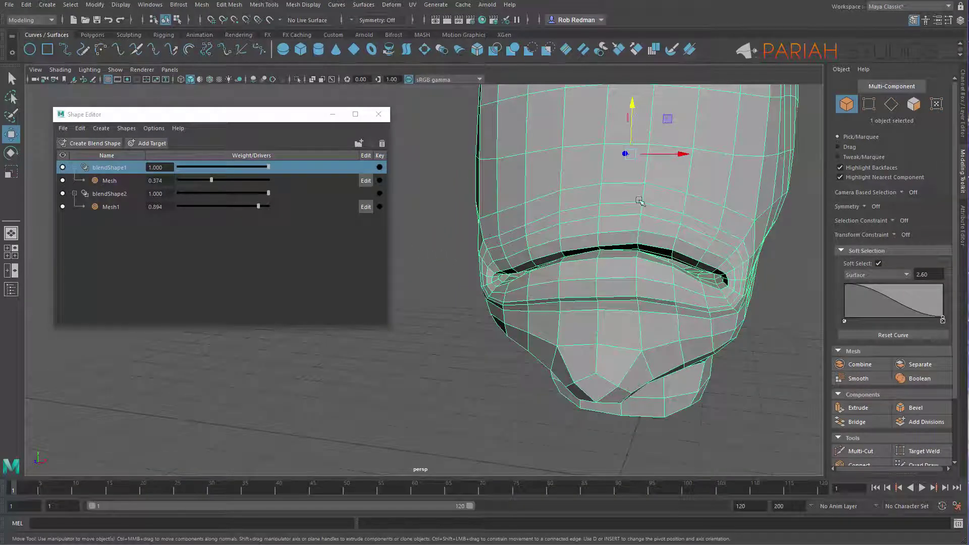
{"action": "mouse_move", "coordinate": [211, 180]}
{"action": "left_mouse_down"}
{"action": "mouse_move", "coordinate": [180, 180]}
{"action": "mouse_move", "coordinate": [299, 182]}
{"action": "mouse_move", "coordinate": [168, 186]}
{"action": "mouse_move", "coordinate": [209, 186]}
{"action": "left_mouse_up"}
{"action": "left_click_drag", "start_coordinate": [257, 211], "coordinate": [170, 218]}
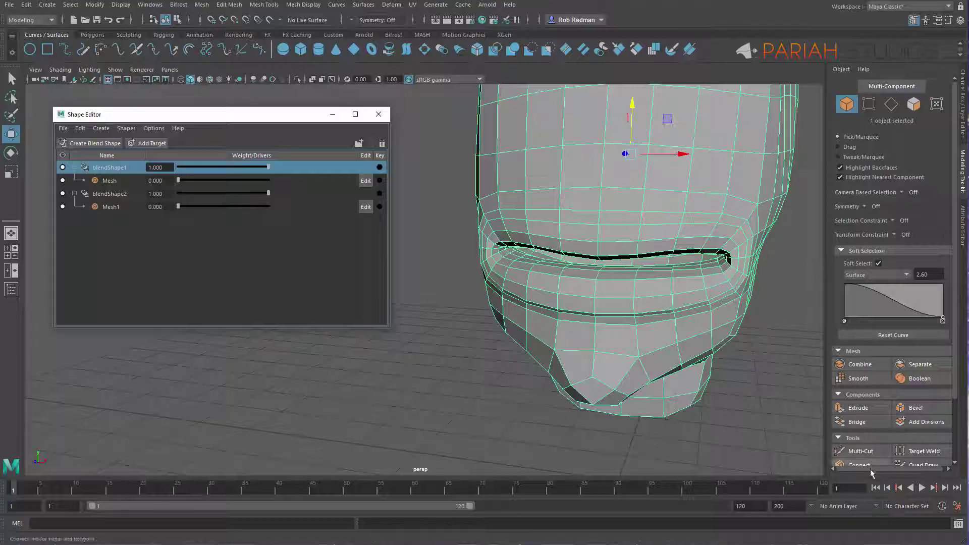
Step: Key the Mesh and Mesh1 target weights at 0 on frame 1
{"action": "left_click", "coordinate": [878, 489]}
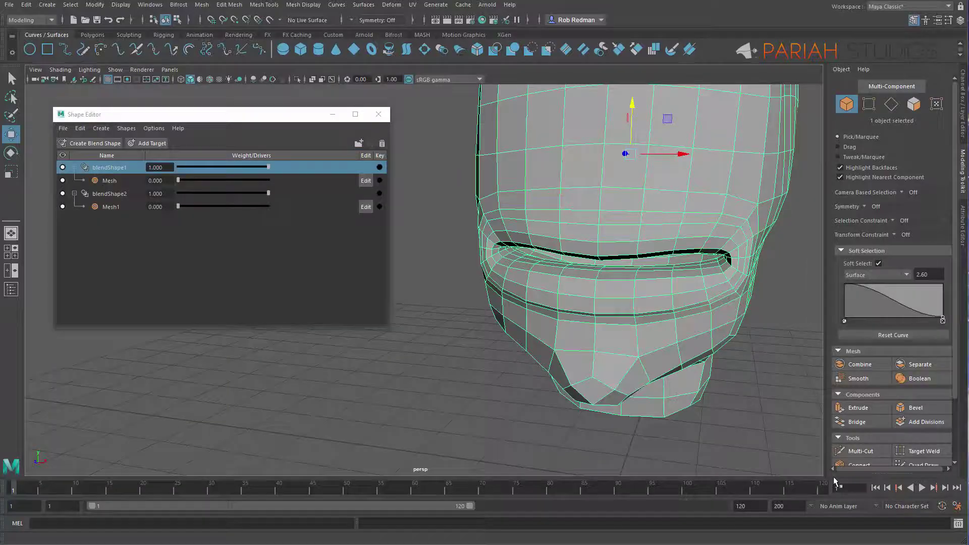
{"action": "left_click", "coordinate": [380, 180]}
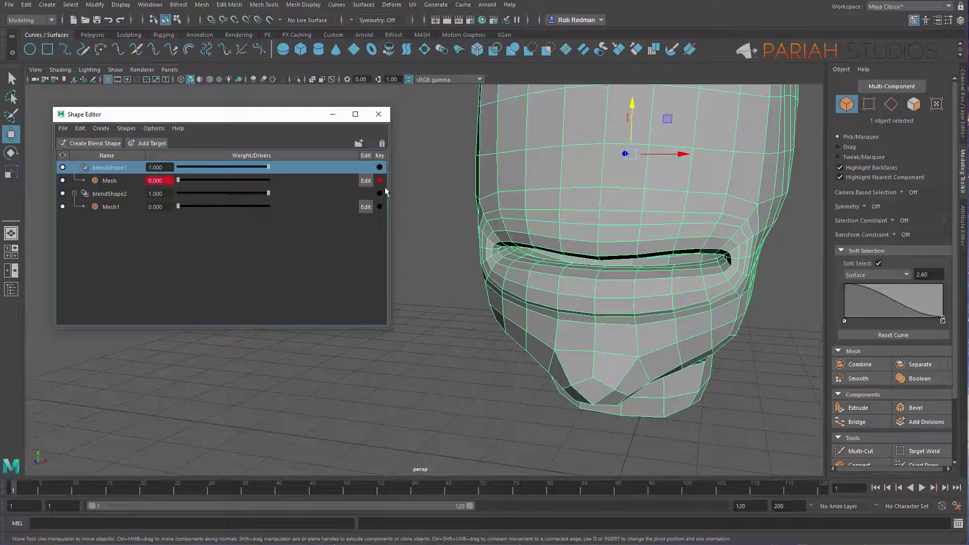
{"action": "left_click", "coordinate": [380, 207]}
Step: At frame 25, set the Grumpy target Mesh1 weight to 1 and key it
{"action": "left_click", "coordinate": [177, 489]}
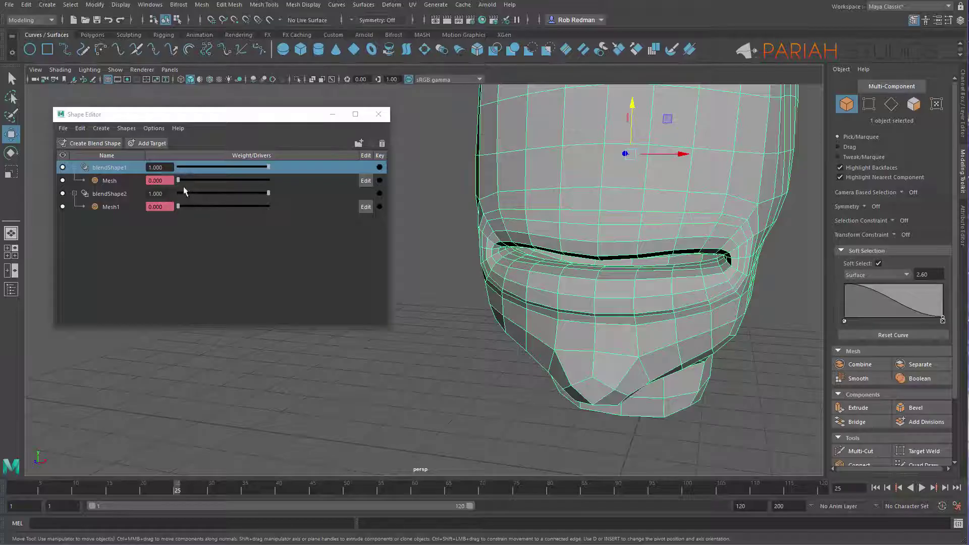
{"action": "left_click_drag", "start_coordinate": [179, 206], "coordinate": [273, 206]}
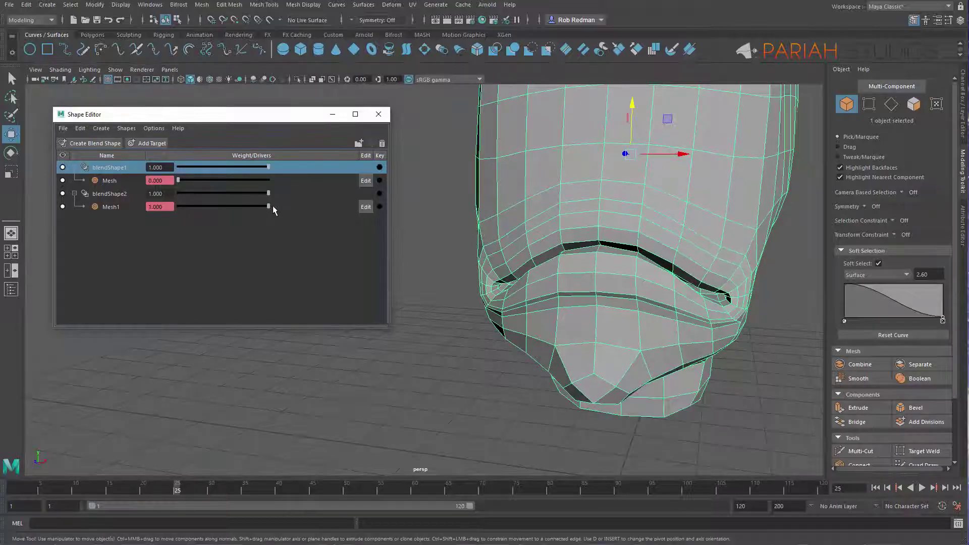
{"action": "left_click", "coordinate": [380, 206]}
Step: At frame 50, set the sneer target Mesh to 1 and Mesh1 to about 0.65, and key both weights
{"action": "left_click_drag", "start_coordinate": [178, 490], "coordinate": [346, 488]}
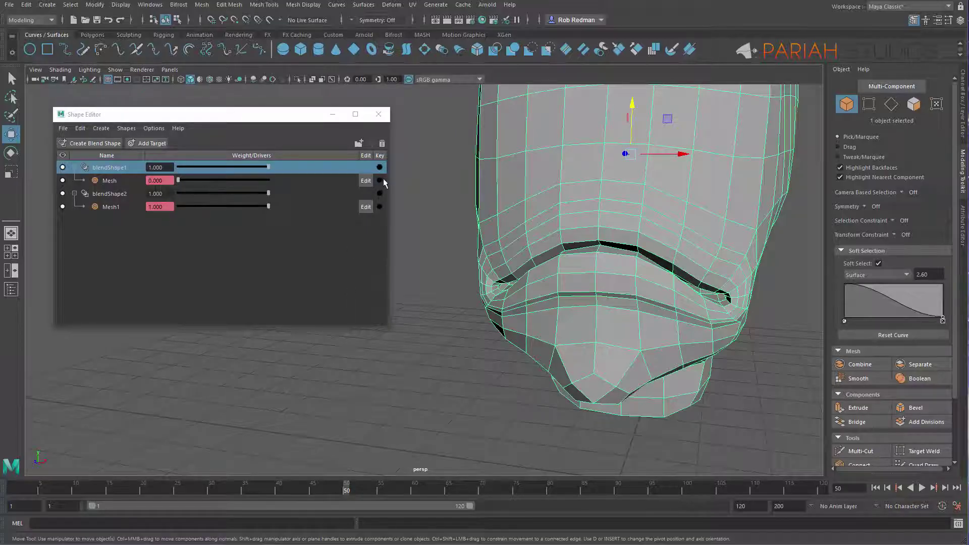
{"action": "left_click_drag", "start_coordinate": [178, 181], "coordinate": [274, 181]}
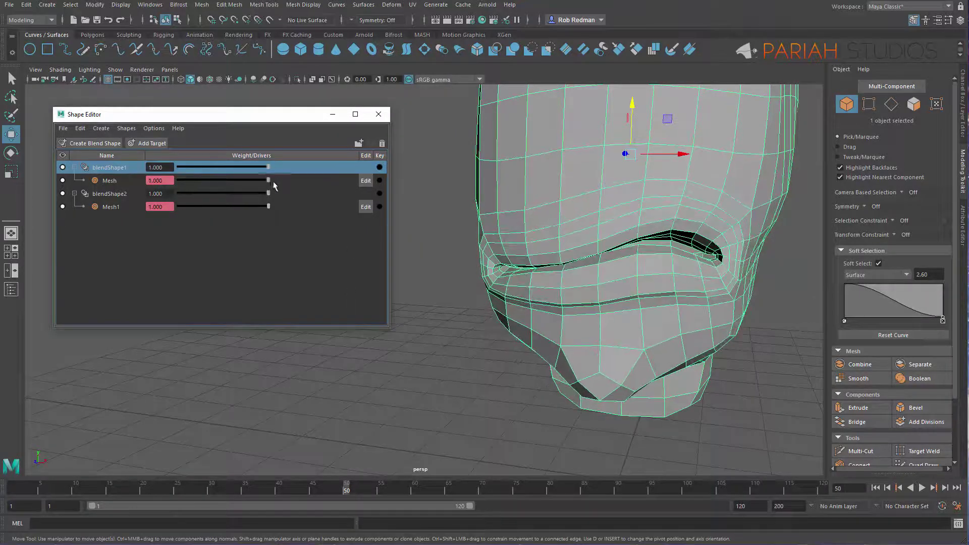
{"action": "left_click", "coordinate": [379, 180]}
{"action": "left_click", "coordinate": [379, 207]}
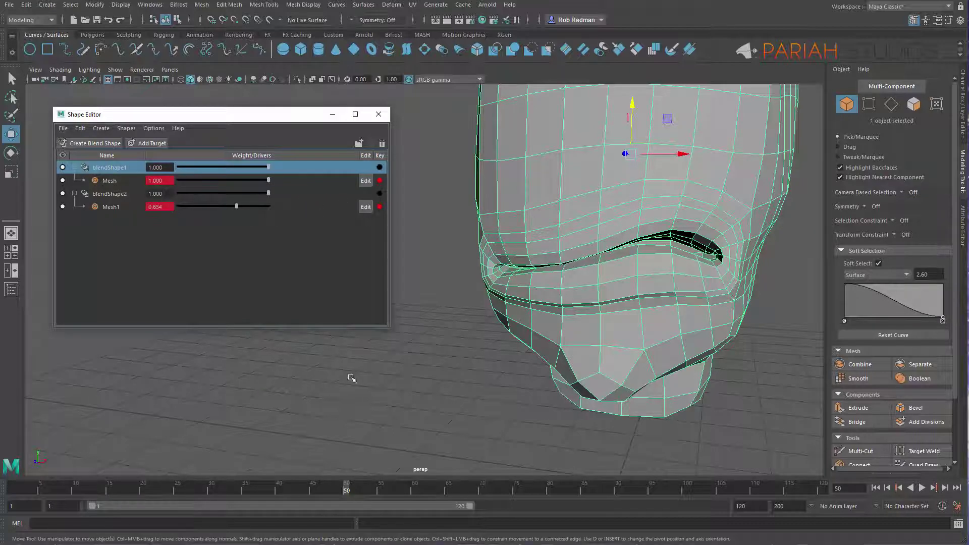
Step: At frame 34, set the sneer target Mesh weight to 0 and key it
{"action": "left_click_drag", "start_coordinate": [351, 484], "coordinate": [238, 485]}
{"action": "left_click_drag", "start_coordinate": [247, 180], "coordinate": [174, 184]}
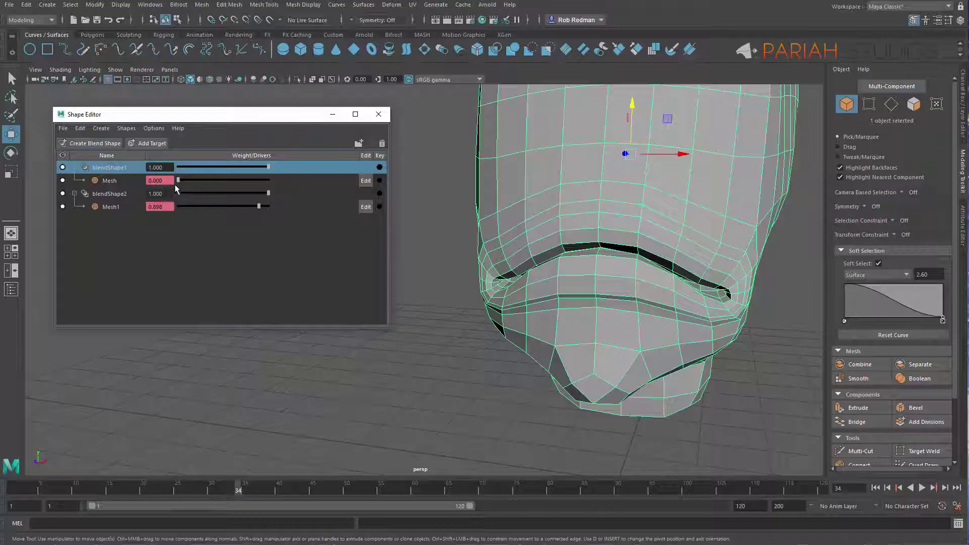
{"action": "left_click", "coordinate": [380, 180]}
Step: Close the Shape Editor, play the facial animation from frame 1, and scrub through the keyed expressions up to frame 53
{"action": "left_click_drag", "start_coordinate": [240, 492], "coordinate": [12, 489]}
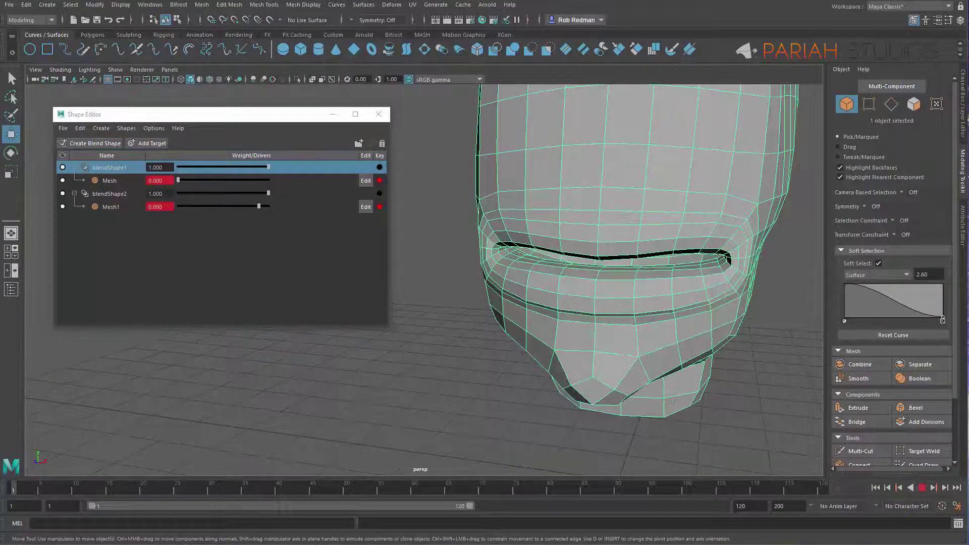
{"action": "left_click", "coordinate": [378, 114]}
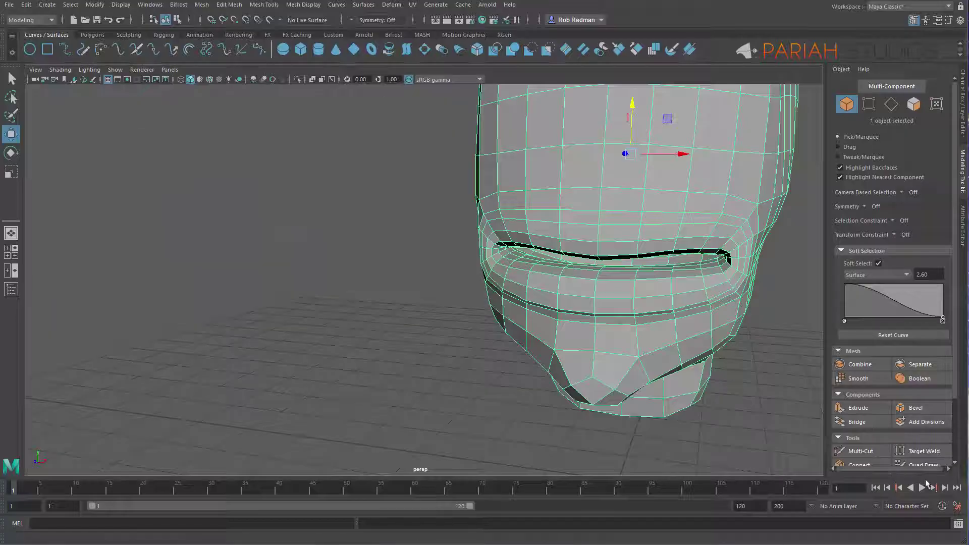
{"action": "left_click", "coordinate": [921, 488]}
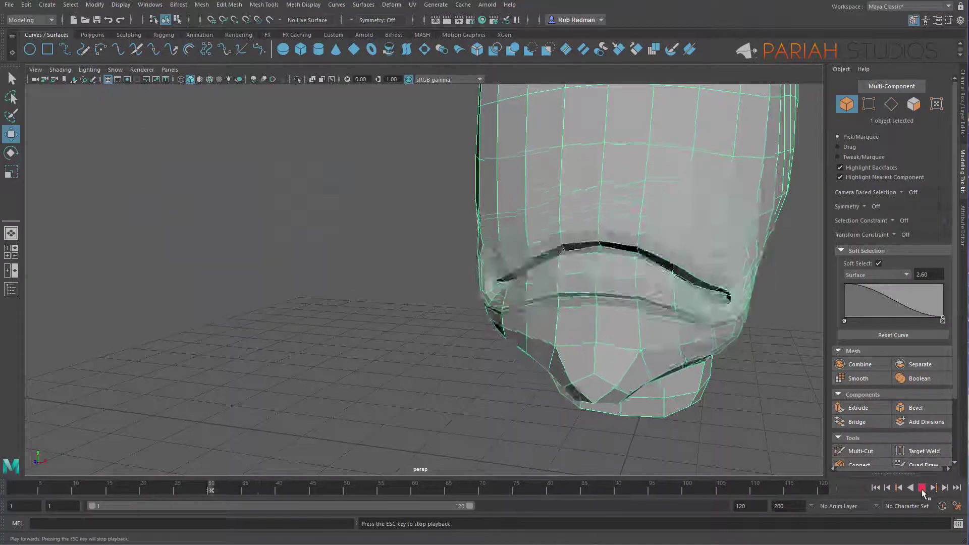
{"action": "left_click", "coordinate": [921, 488]}
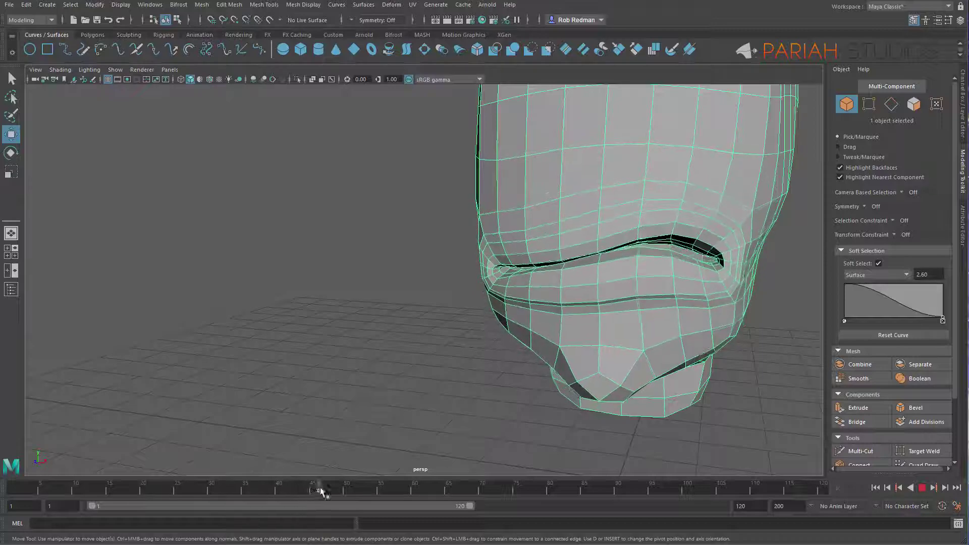
{"action": "left_click_drag", "start_coordinate": [321, 492], "coordinate": [136, 497]}
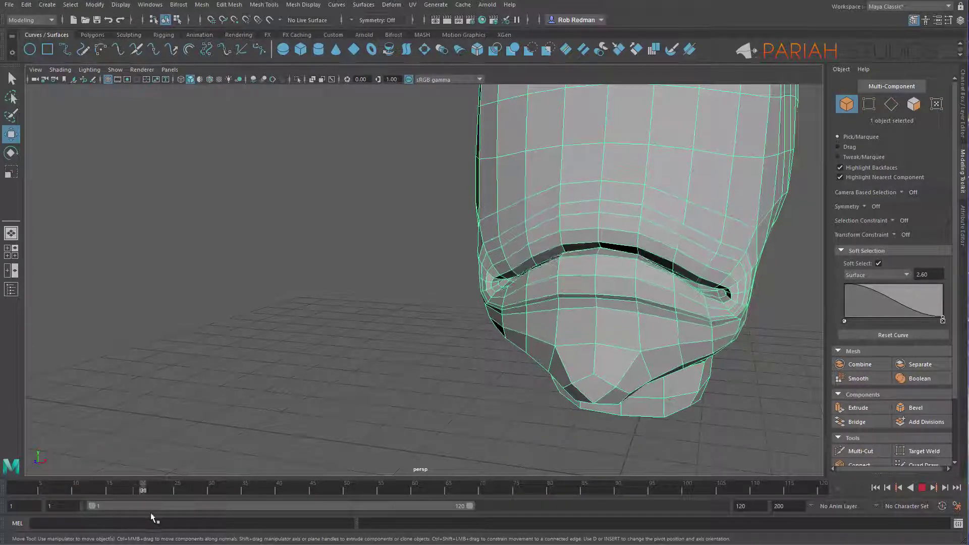
{"action": "left_click_drag", "start_coordinate": [193, 513], "coordinate": [242, 512]}
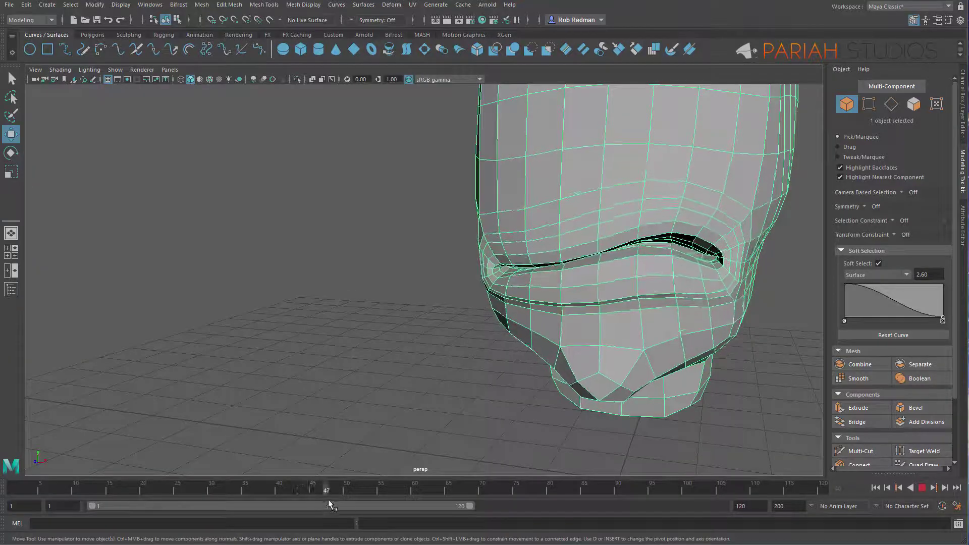
{"action": "left_click_drag", "start_coordinate": [328, 500], "coordinate": [366, 489]}
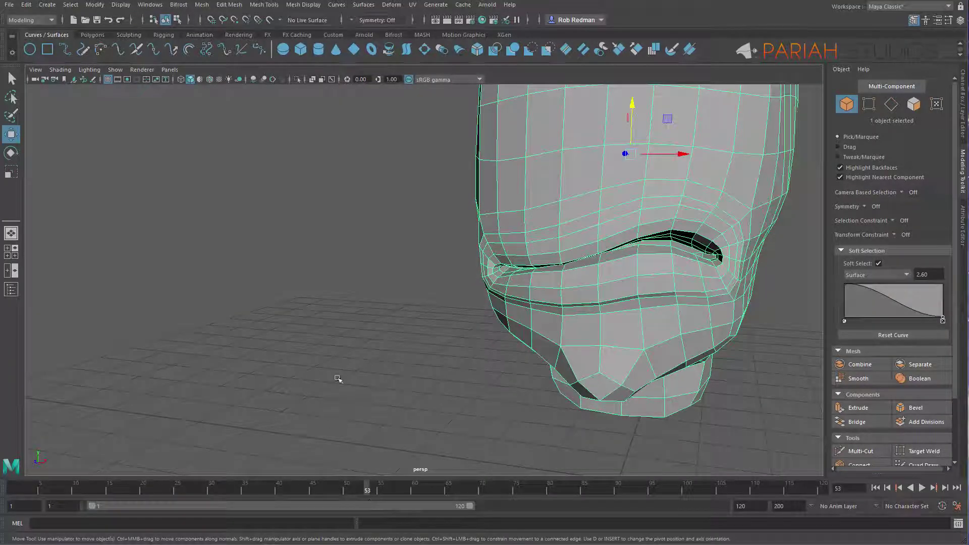
Step: Inspect the mixed expression at frame 53 on the whole head from both sides
{"action": "middle_click_drag", "start_coordinate": [586, 265], "coordinate": [477, 293], "text": "alt"}
{"action": "left_click_drag", "start_coordinate": [580, 283], "coordinate": [488, 287], "text": "alt"}
{"action": "middle_click_drag", "start_coordinate": [489, 287], "coordinate": [413, 284], "text": "alt"}
{"action": "scroll", "coordinate": [413, 284], "scroll_direction": "down", "scroll_amount": 6}
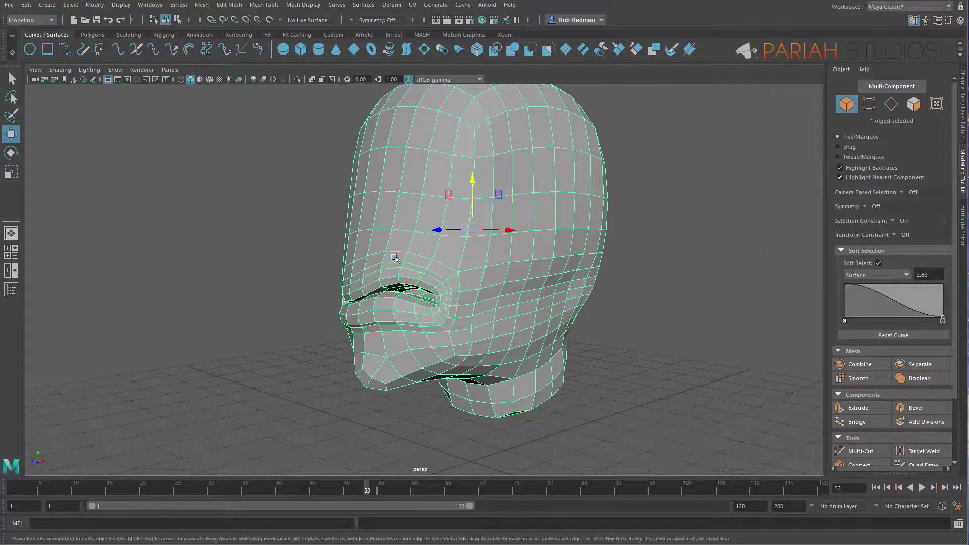
{"action": "left_click_drag", "start_coordinate": [384, 311], "coordinate": [459, 299], "text": "alt"}
{"action": "middle_click_drag", "start_coordinate": [459, 298], "coordinate": [547, 295], "text": "alt"}
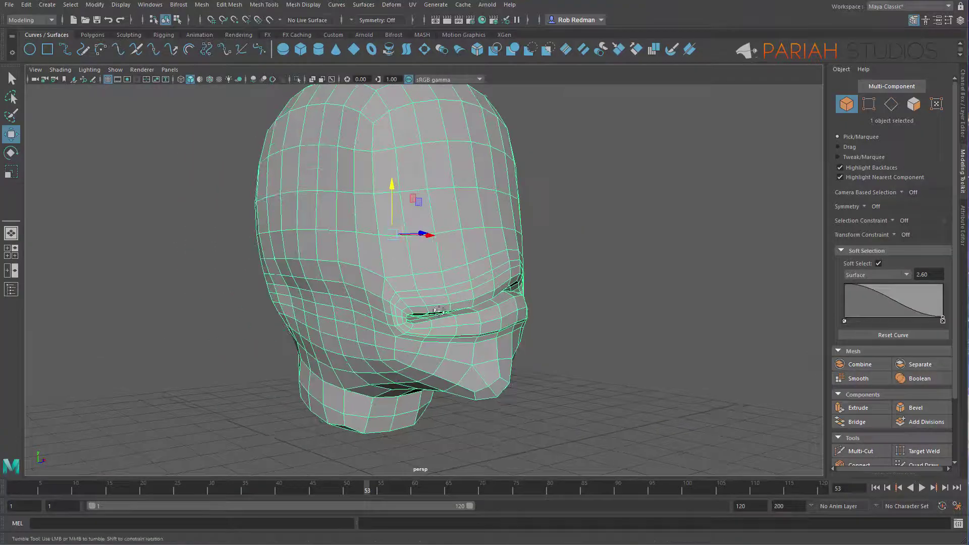
{"action": "left_click_drag", "start_coordinate": [547, 296], "coordinate": [568, 298], "text": "alt"}
Step: Review the animation from the side by scrubbing and playing it from frame 1, and return to frame 1 to examine the neutral mouth
{"action": "mouse_move", "coordinate": [369, 488]}
{"action": "left_mouse_down"}
{"action": "mouse_move", "coordinate": [13, 488]}
{"action": "mouse_move", "coordinate": [372, 492]}
{"action": "left_mouse_up"}
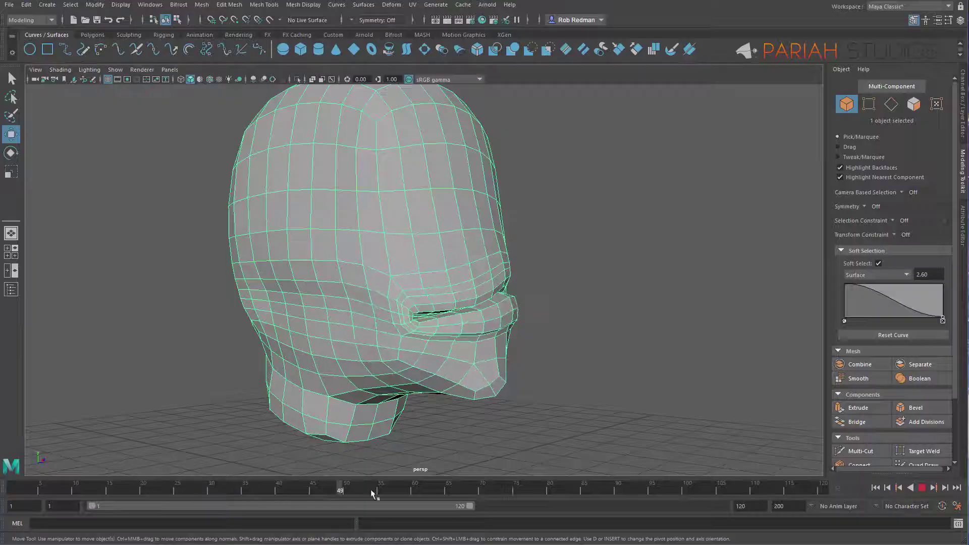
{"action": "left_click_drag", "start_coordinate": [433, 495], "coordinate": [10, 500]}
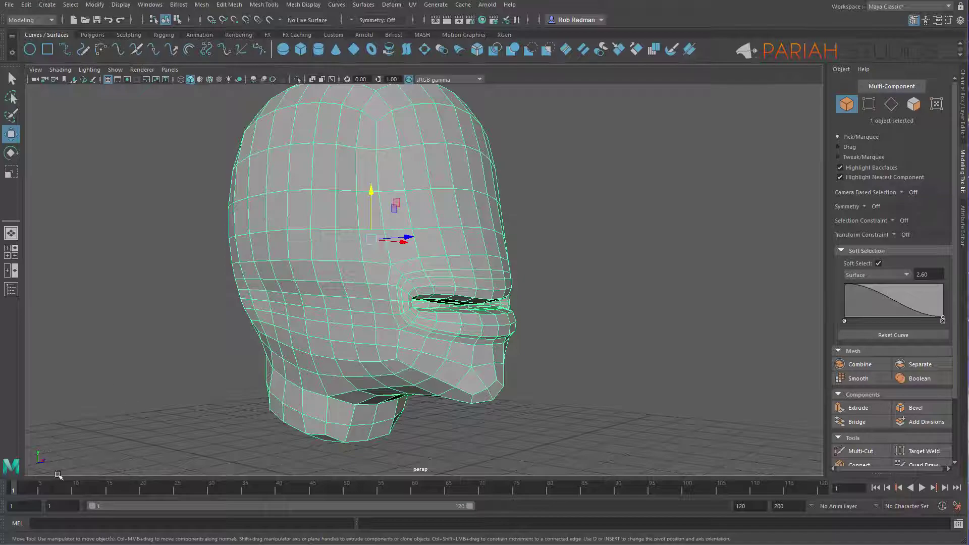
{"action": "key", "text": "alt+v"}
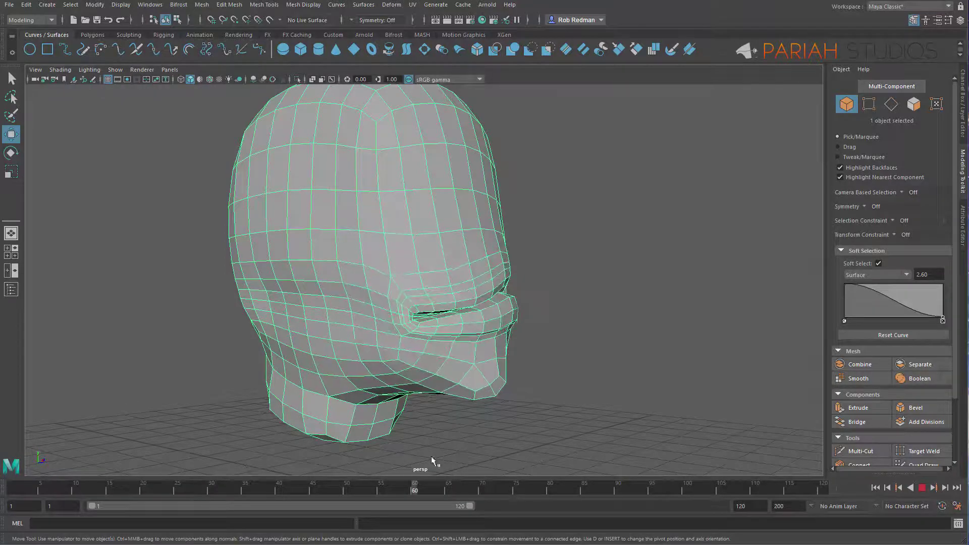
{"action": "key", "text": "alt+v"}
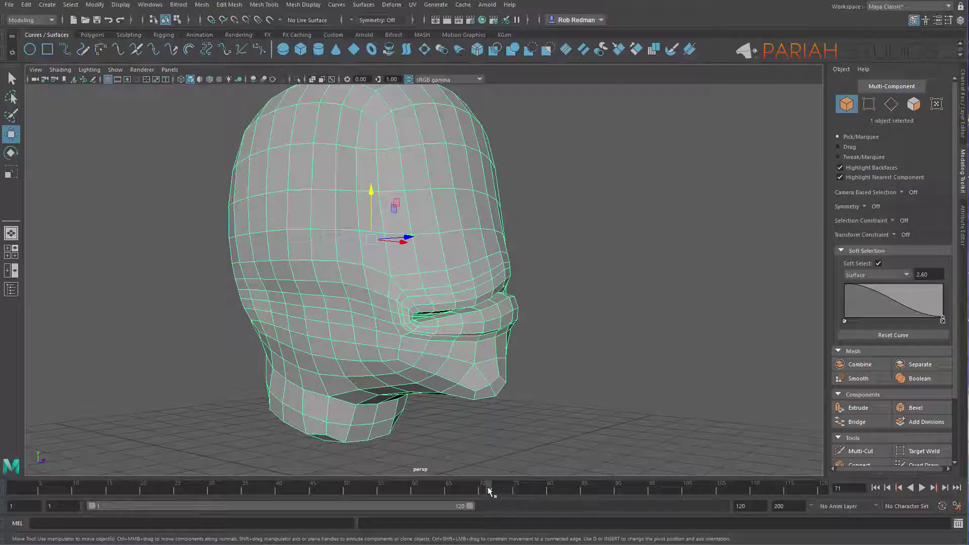
{"action": "left_click_drag", "start_coordinate": [489, 487], "coordinate": [14, 487]}
{"action": "left_click_drag", "start_coordinate": [427, 313], "coordinate": [409, 297], "text": "alt"}
{"action": "left_click_drag", "start_coordinate": [437, 333], "coordinate": [477, 307], "text": "alt"}
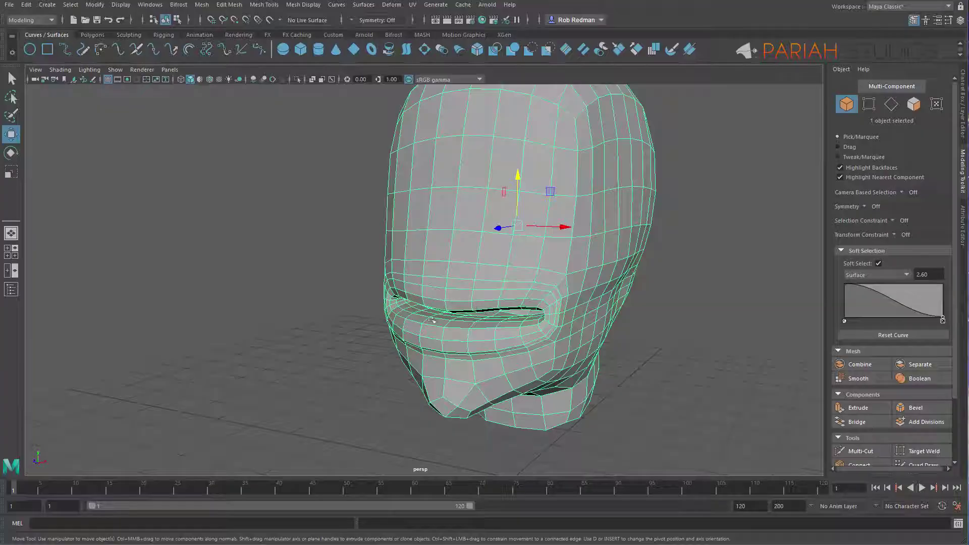